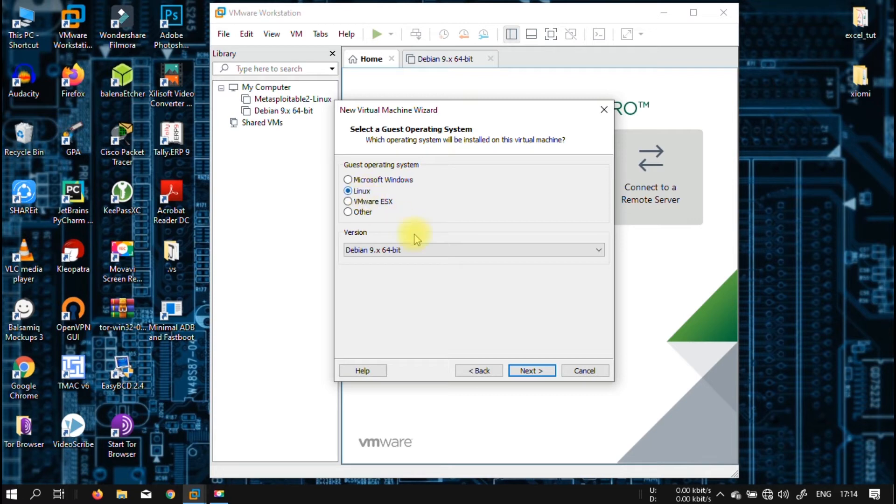
Keep Debian 9.x 64-bit as the guest OS version and continue to the naming page
click(429, 248)
scroll(416, 133, up, 2)
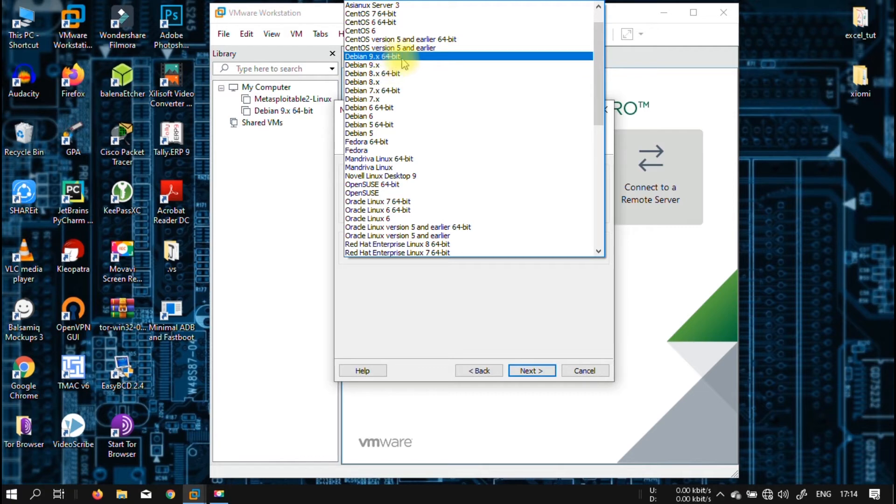
click(404, 63)
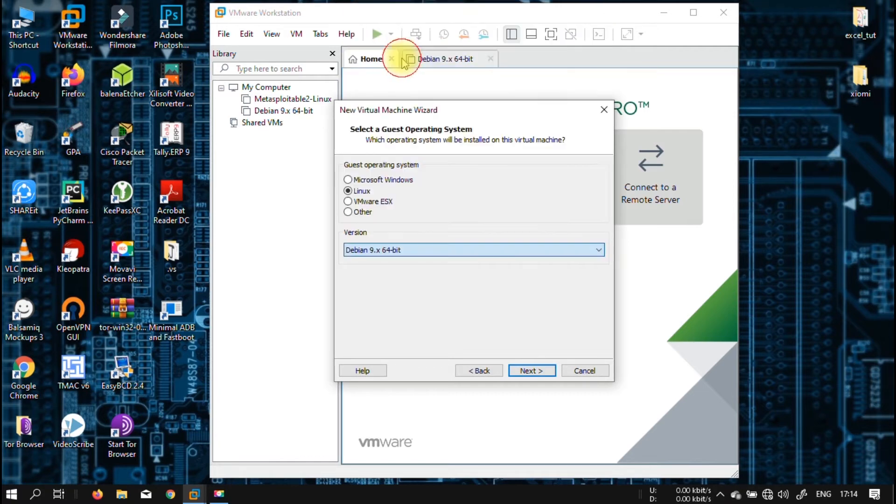
click(462, 249)
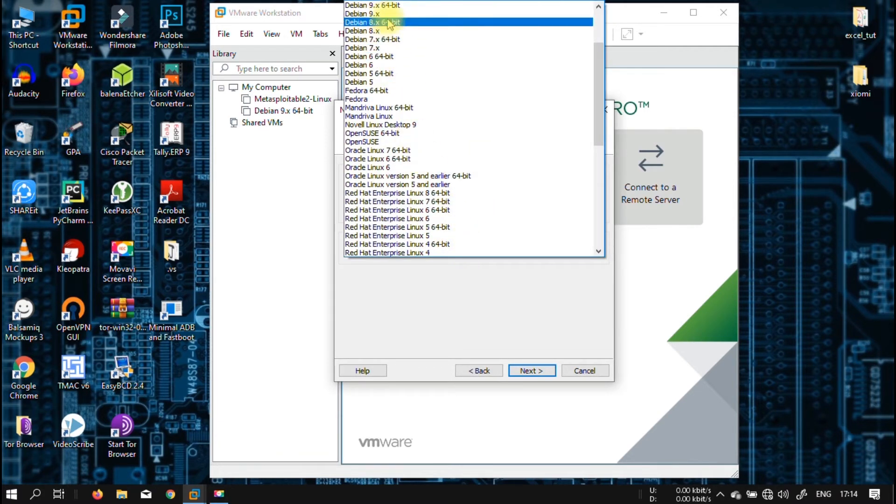
click(425, 5)
click(531, 370)
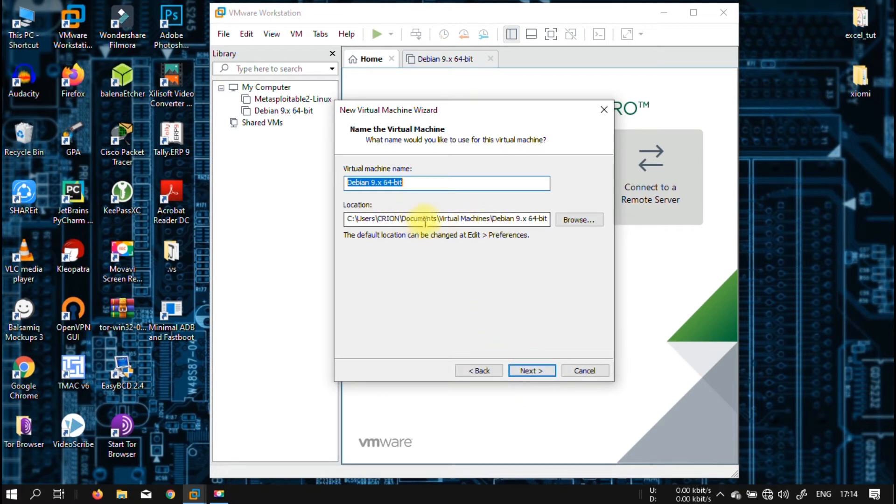
Accept the default VM name and the 20 GB split disk, then open Customize Hardware
click(536, 376)
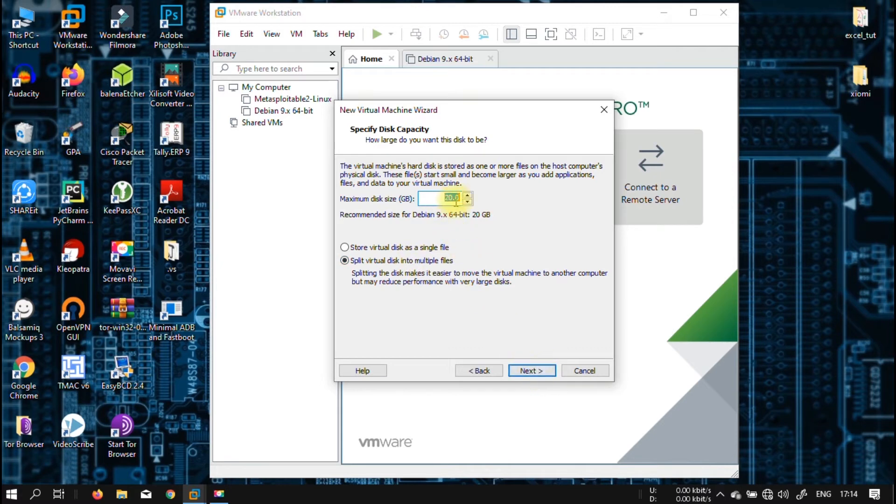
click(531, 372)
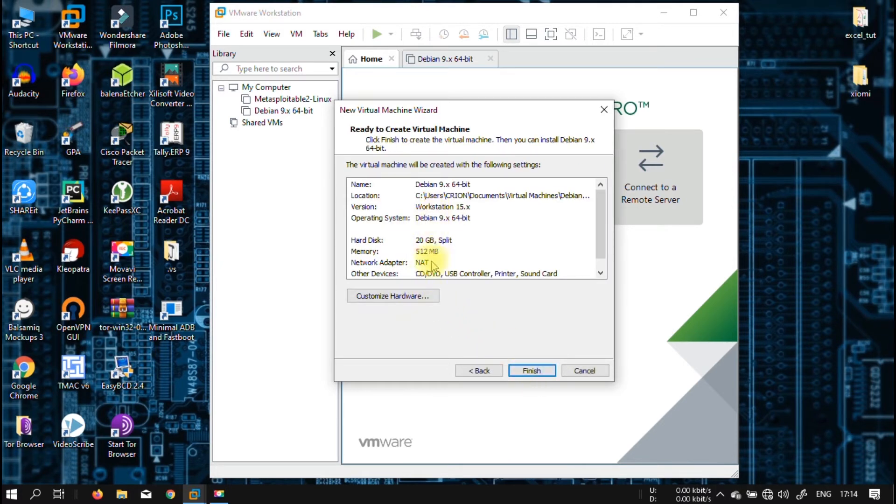
click(405, 296)
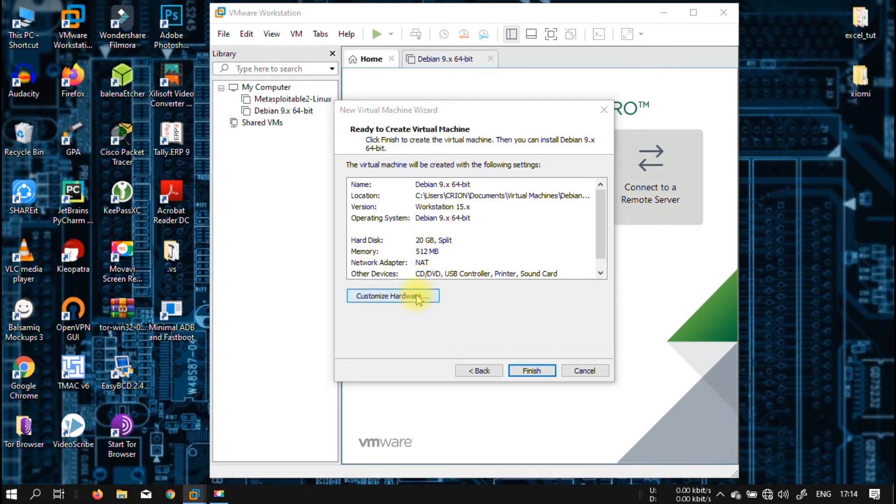
Set memory to 2048 MB and processors to 2 with 2 cores each
drag(508, 208, 512, 182)
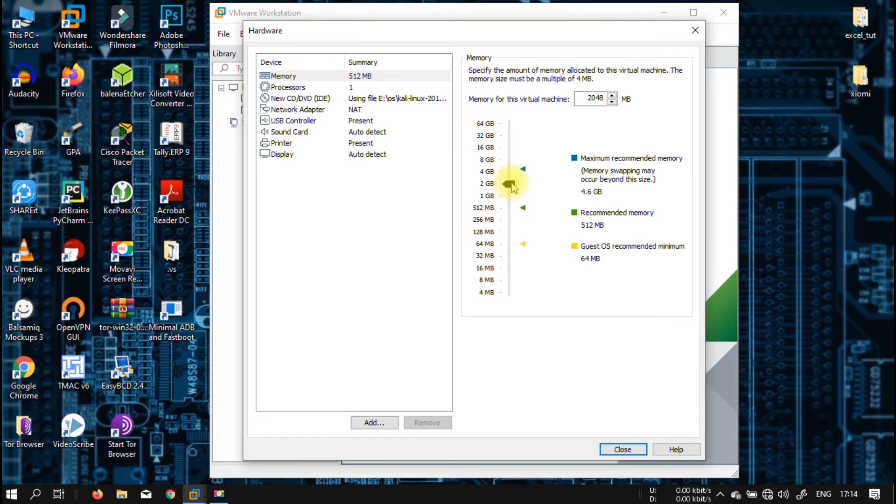
click(351, 88)
click(615, 72)
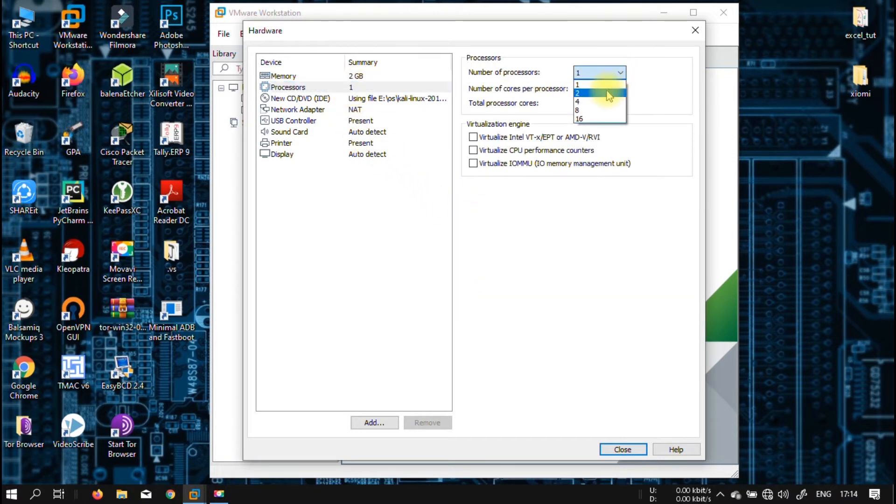
click(609, 90)
click(610, 90)
click(599, 106)
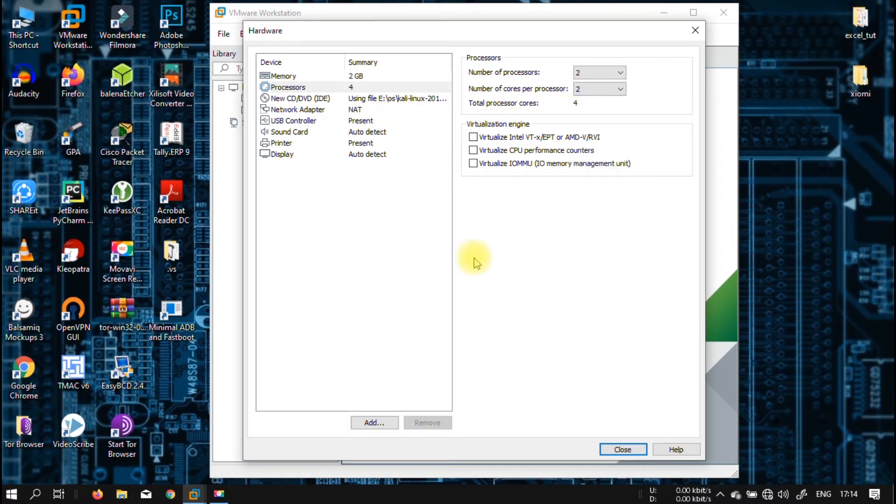
click(624, 449)
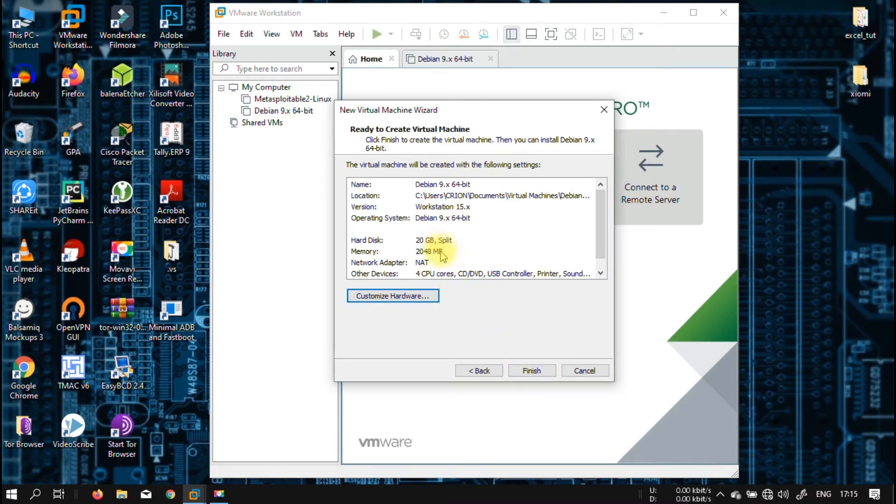
Finish creating the Debian 9.x 64-bit VM and power it on, keeping it running
click(533, 369)
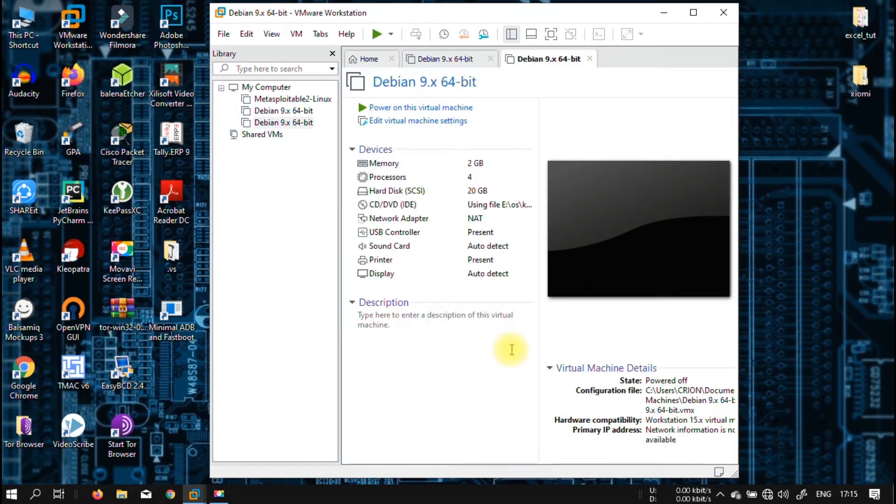
click(421, 109)
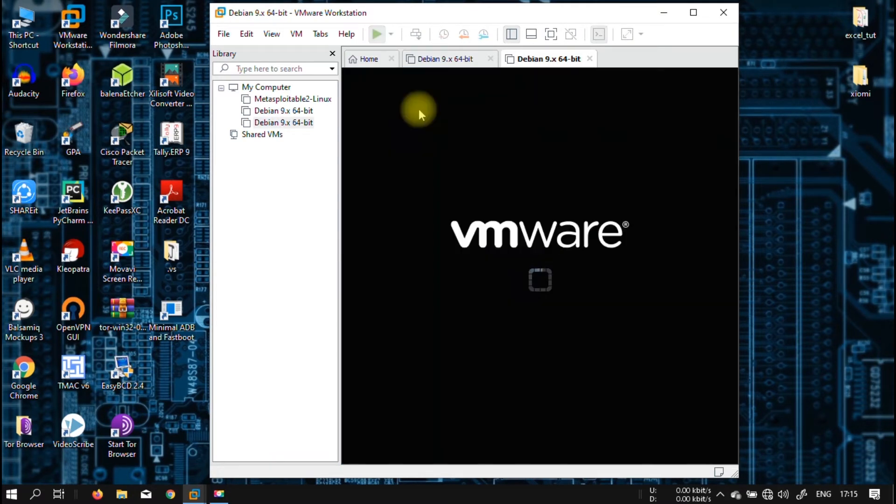
click(490, 59)
click(492, 59)
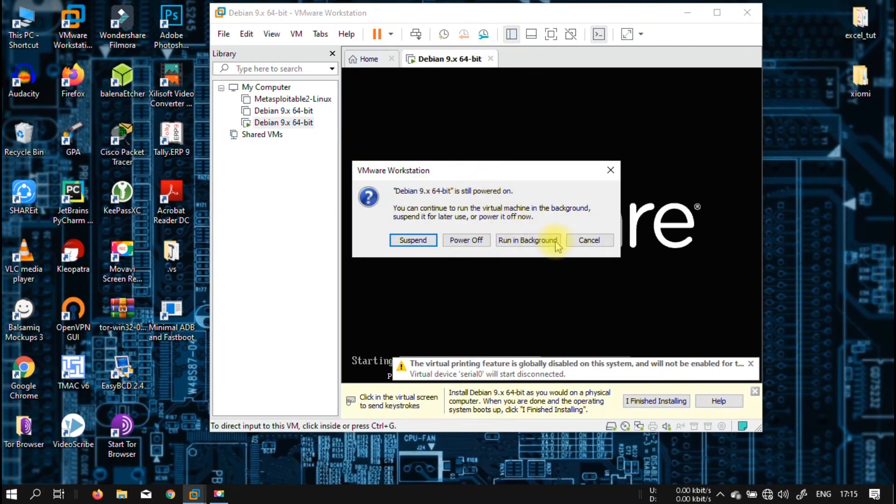
click(587, 238)
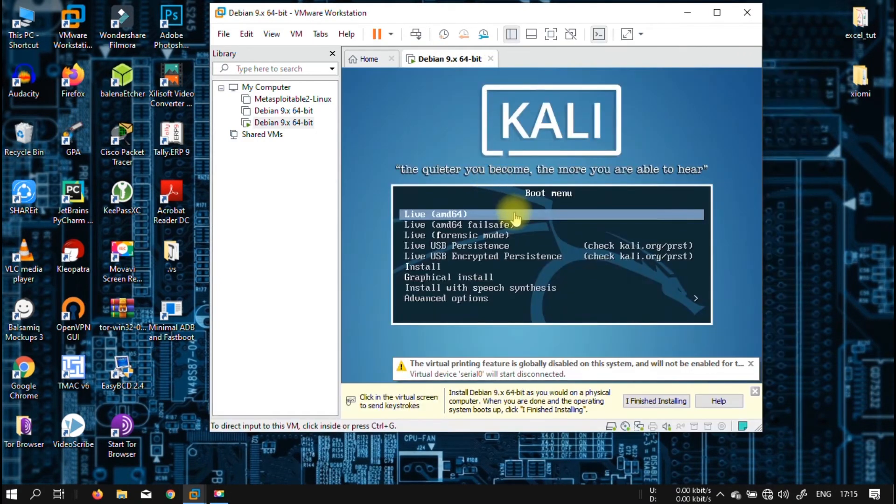
Choose Graphical install from the Kali boot menu inside the VM
click(535, 212)
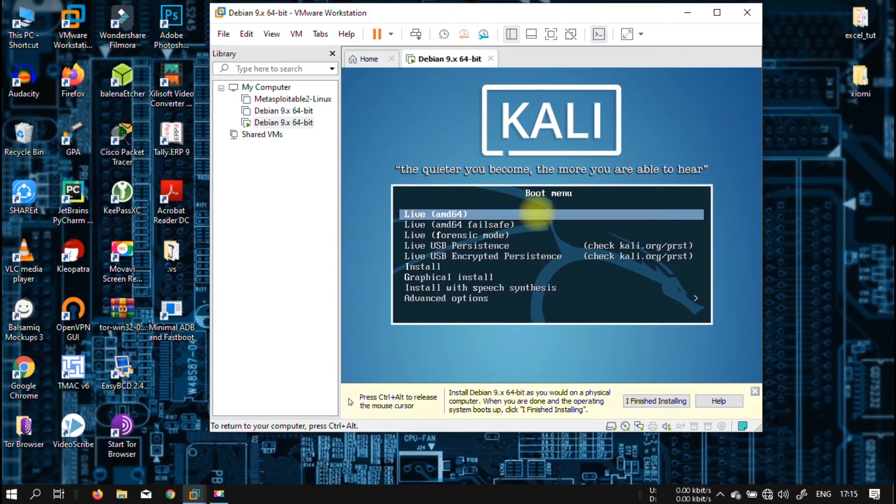
key(Down)
key(Down)
key(Down)
key(Down)
key(Down)
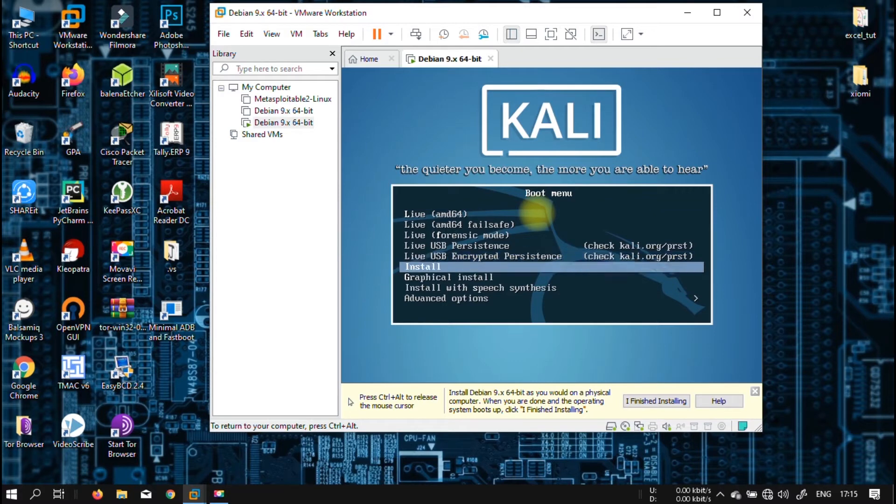
key(Down)
key(Return)
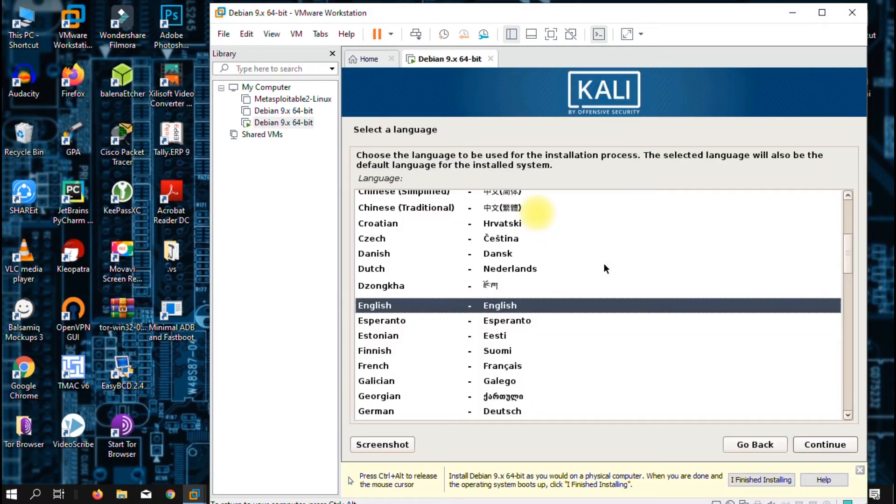
Accept English, United States and the American English keyboard, and hide the Library sidebar
key(Return)
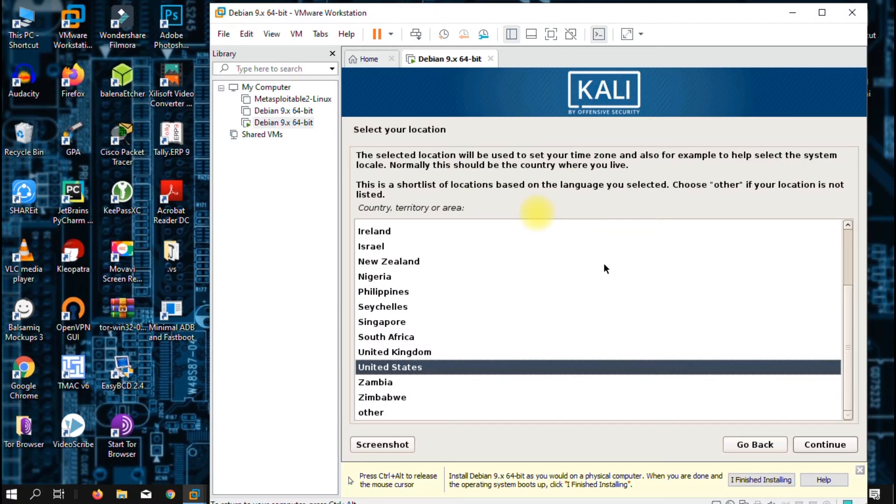
key(Return)
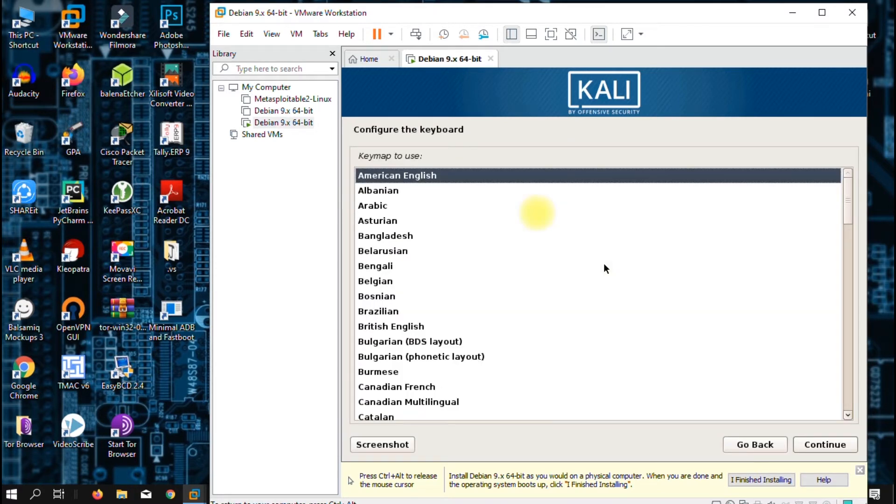
key(Return)
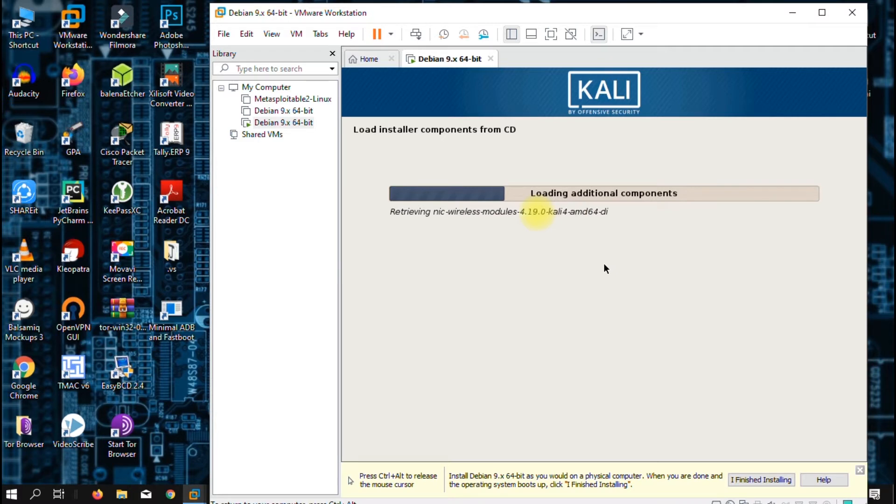
click(512, 34)
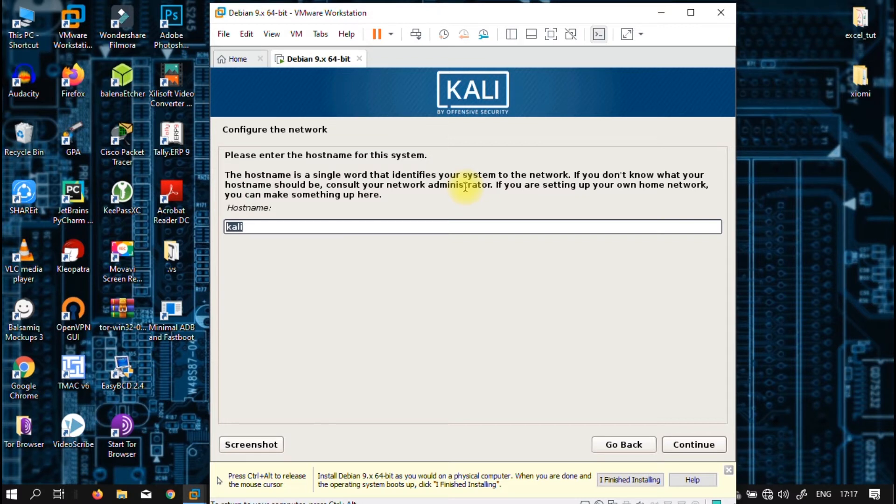
Keep hostname kali with an empty domain, set the root password, and accept Eastern time
key(Return)
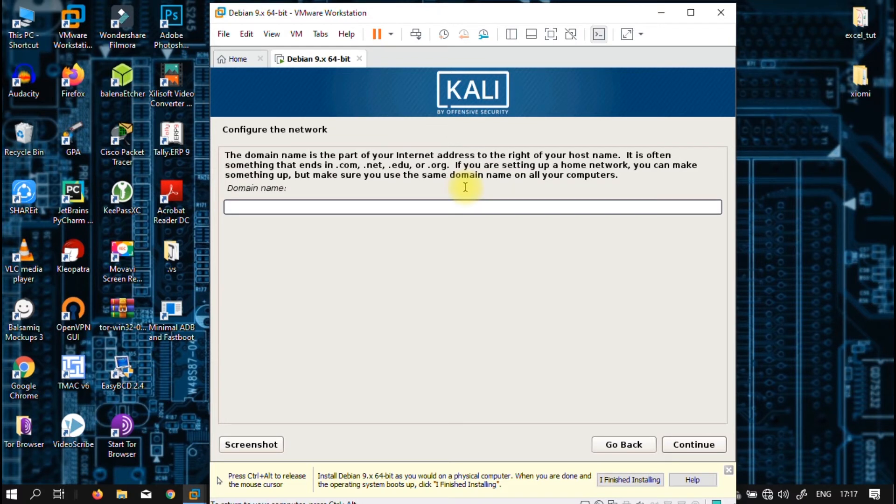
key(Return)
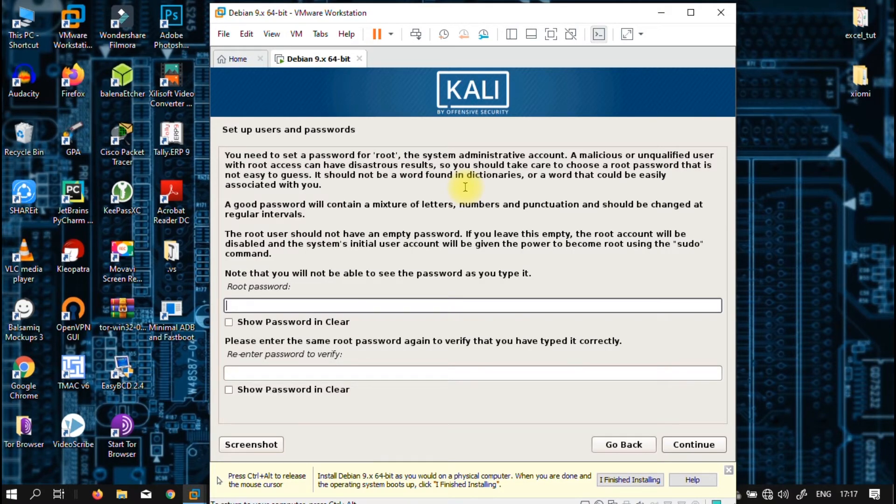
key(Tab)
key(Tab)
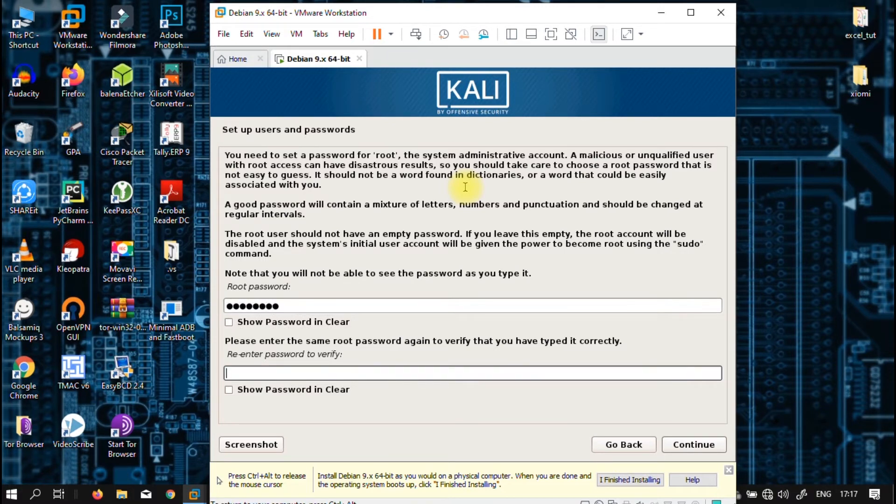
key(Return)
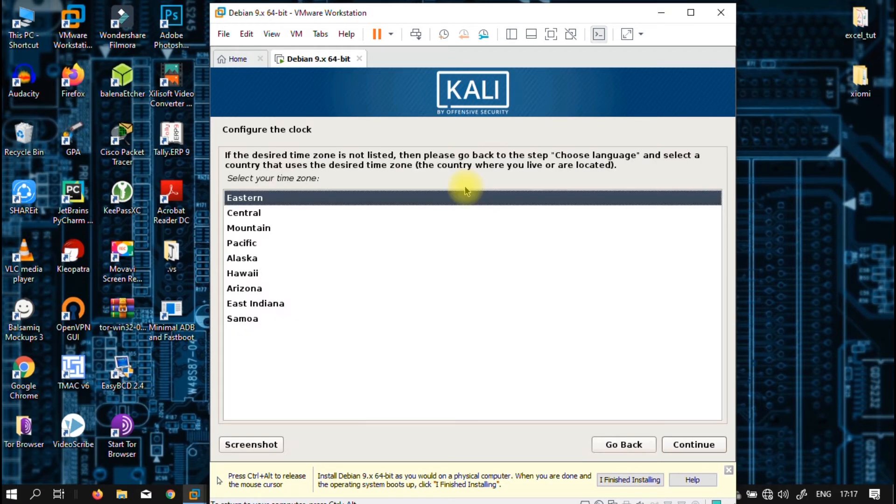
key(Return)
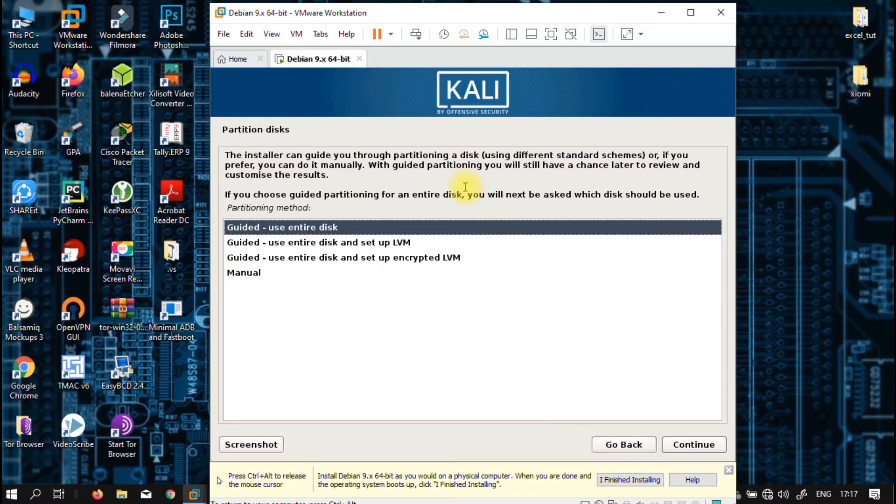
Guided-partition the entire 21.5 GB disk with all files in one partition and write changes
key(Return)
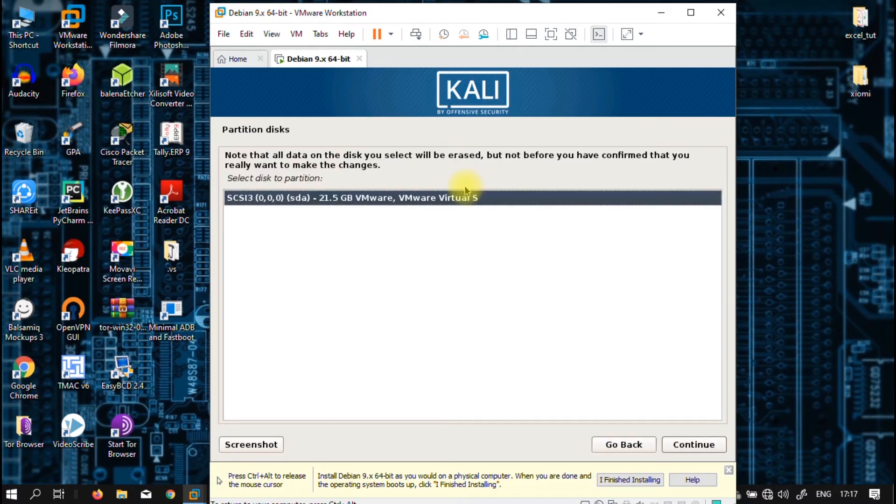
key(Return)
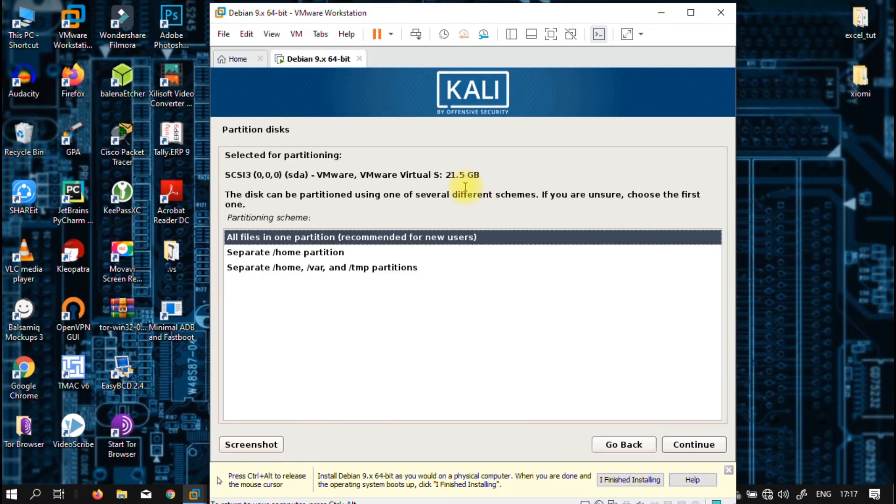
key(Return)
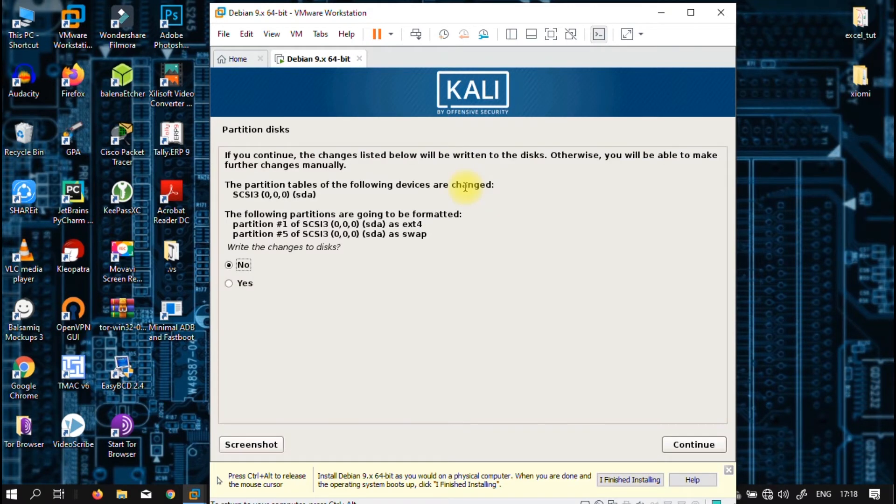
key(Down)
key(Return)
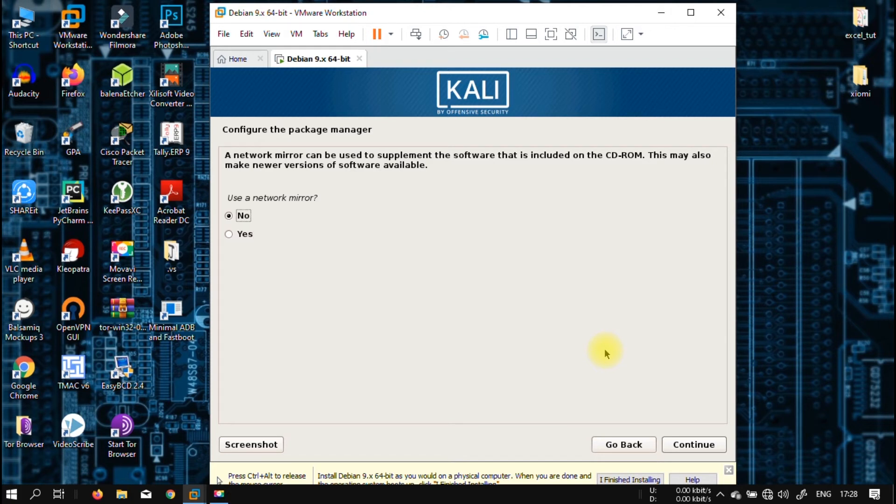
Decline a network mirror, install GRUB to /dev/sda, and finish the installation
key(Return)
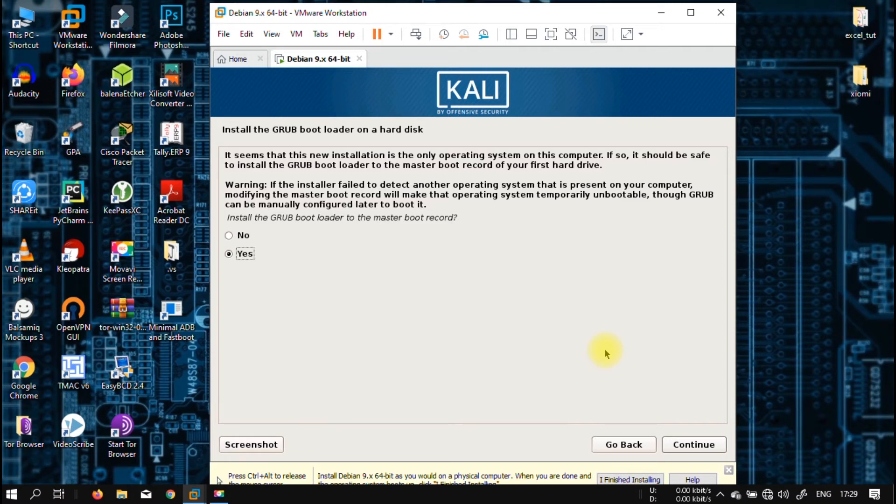
key(Return)
key(Down)
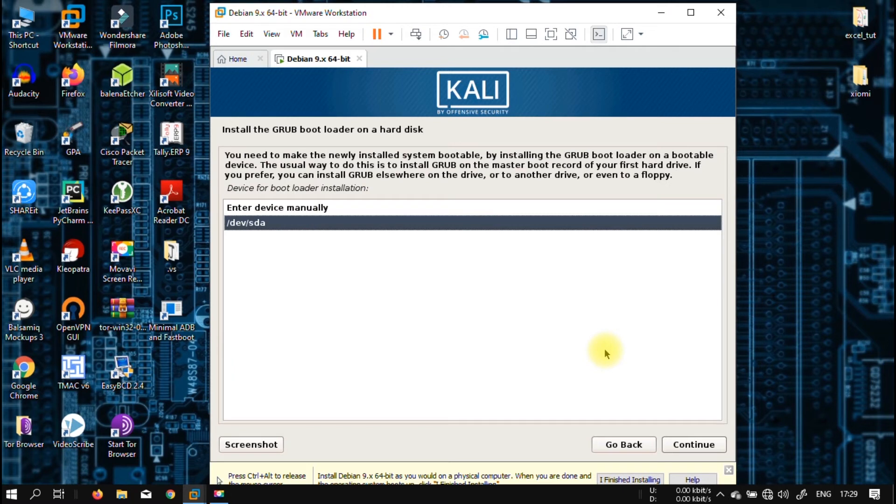
key(Return)
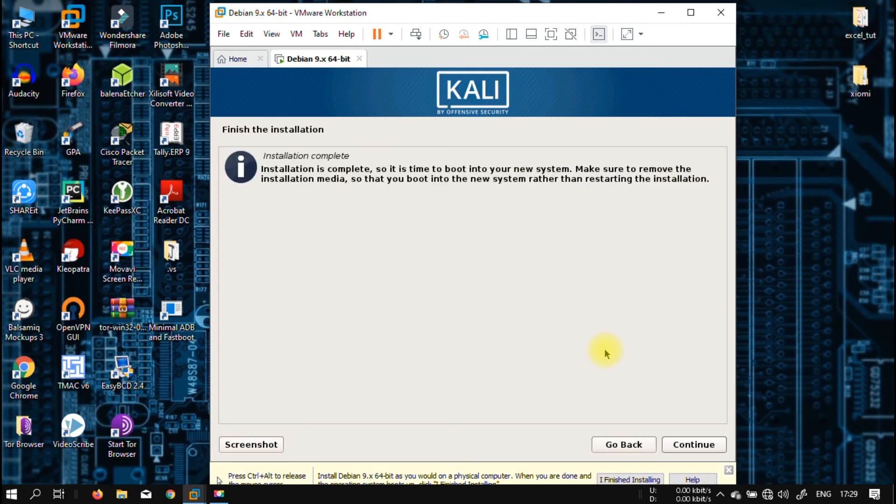
key(Return)
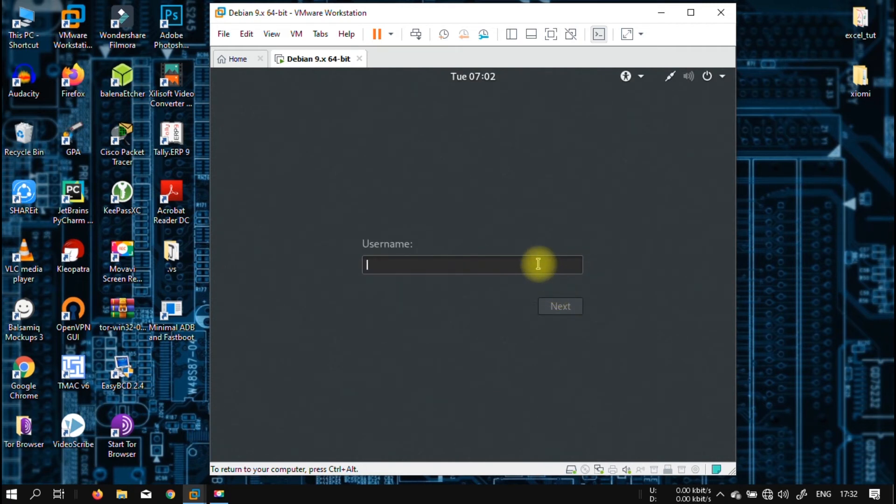
Sign in with username root and the account password
text(root)
key(Return)
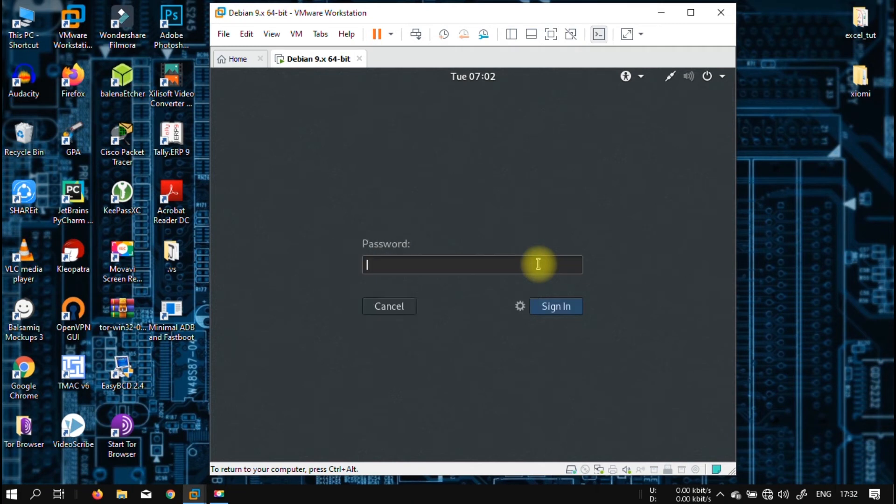
text(••••••••)
key(Return)
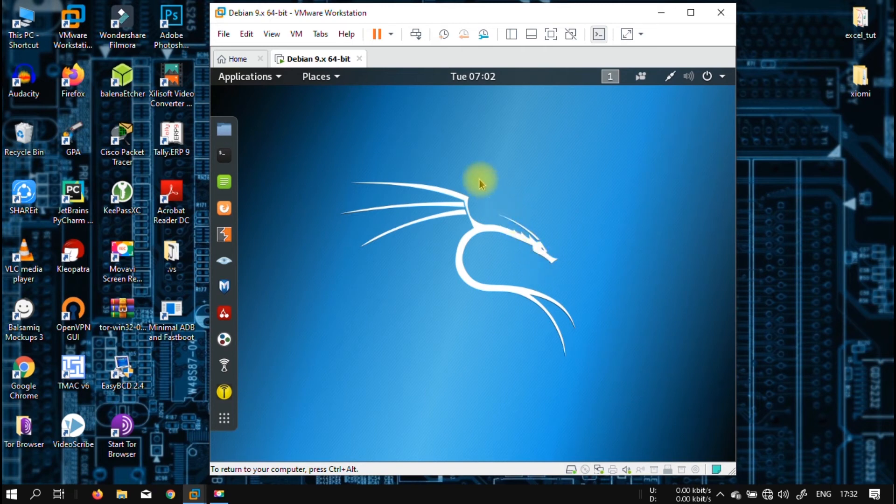
Toggle the Kali VM into full screen and back to a window, then view the host's Wi-Fi networks
click(551, 34)
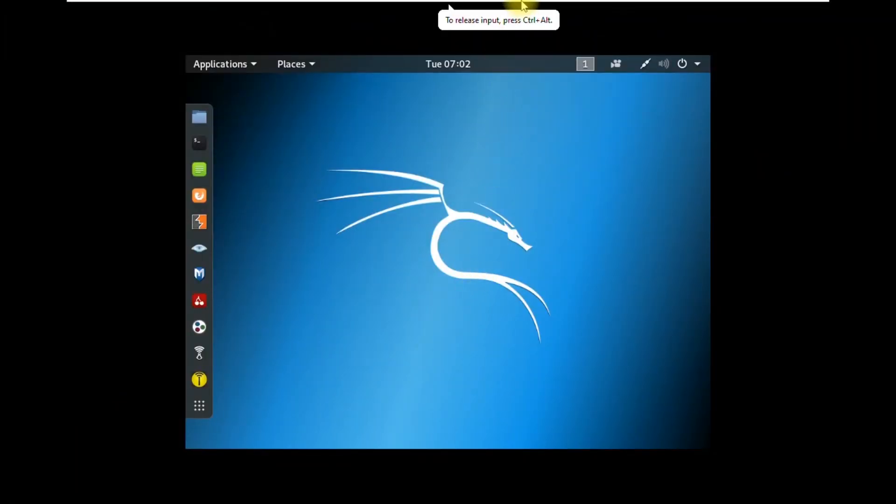
mouse_move(523, 2)
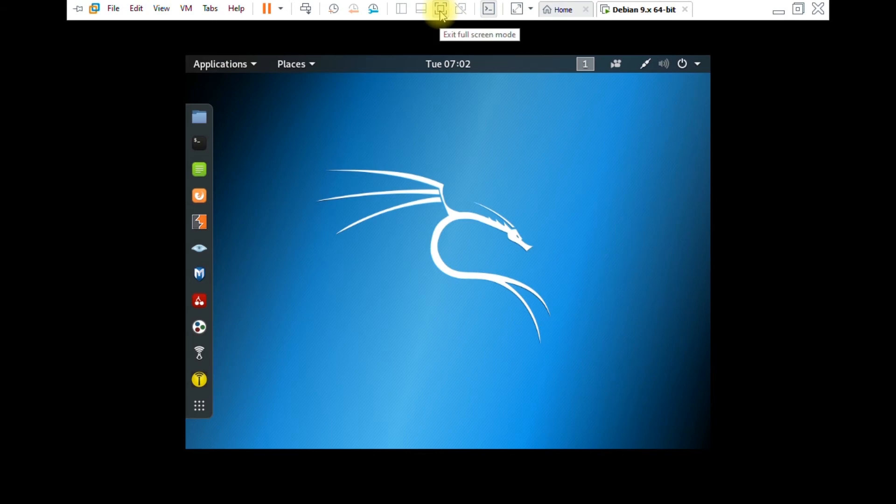
click(442, 15)
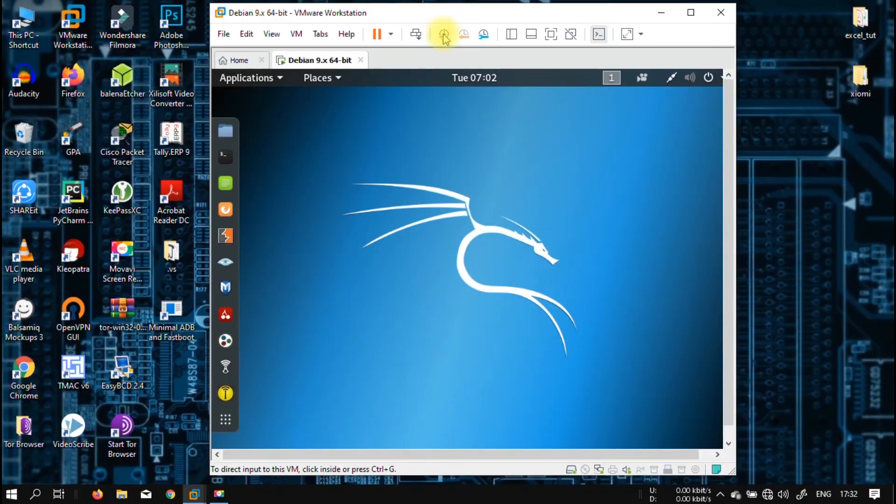
click(767, 494)
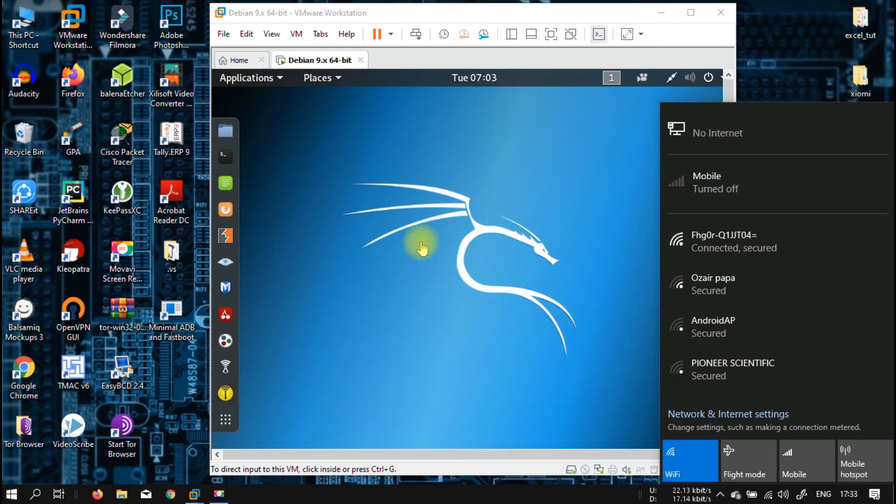
Dismiss the host network list, run VM > Install VMware Tools, and open the mounted disc in Files
click(402, 227)
click(297, 35)
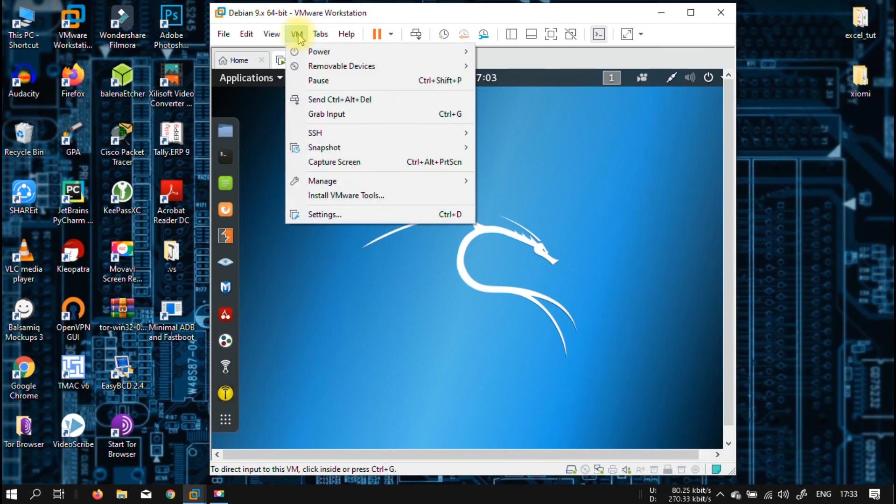
click(338, 196)
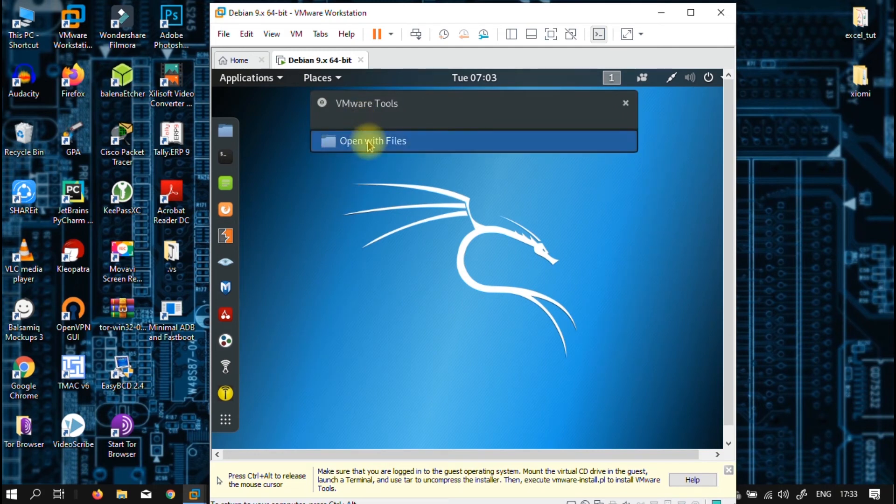
click(368, 141)
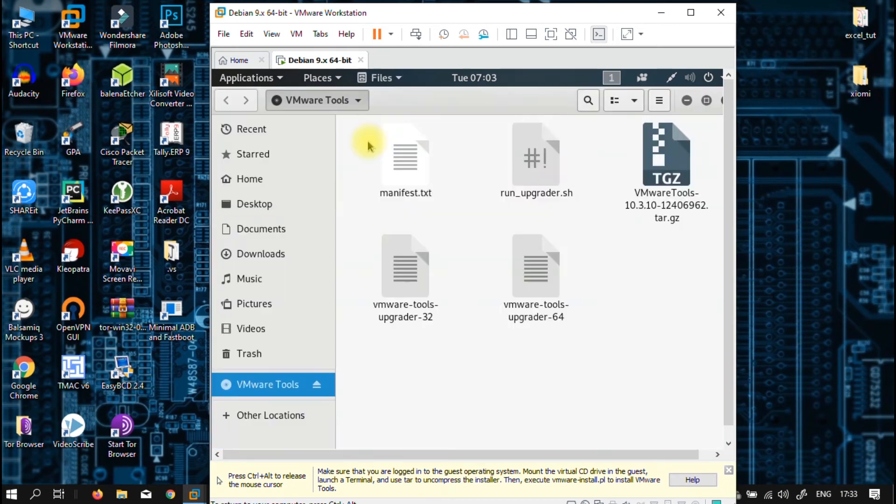
Extract the VMwareTools tar.gz archive into Downloads and show the resulting vmware-tools-distrib folder
click(657, 183)
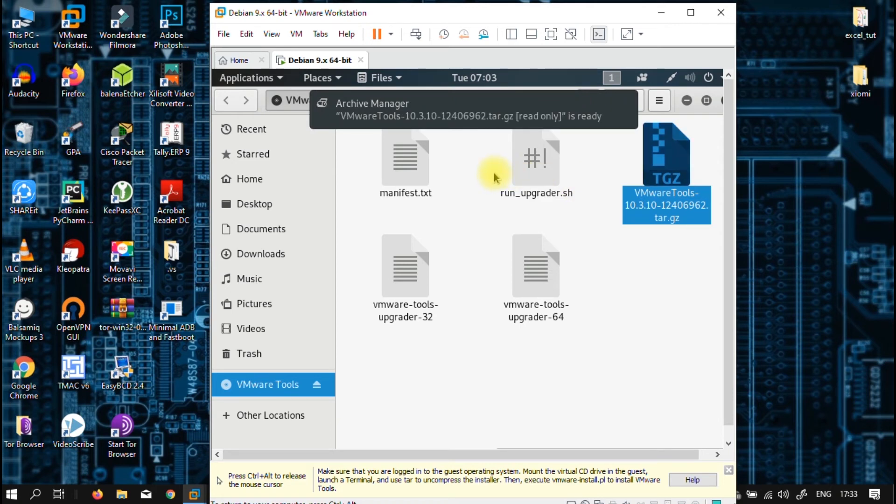
click(468, 121)
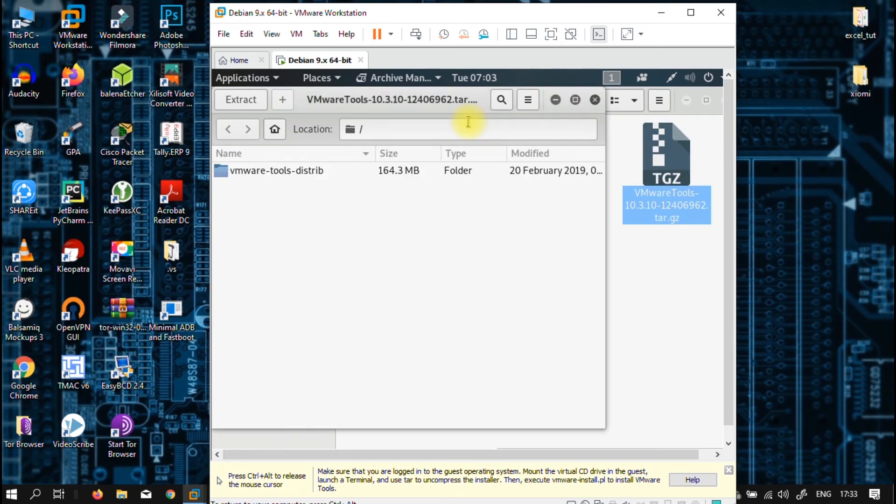
click(248, 103)
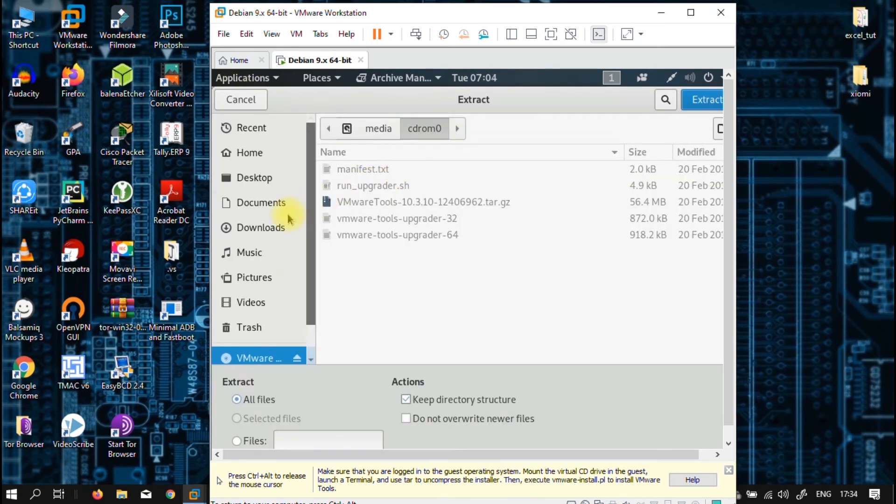
click(270, 227)
click(693, 105)
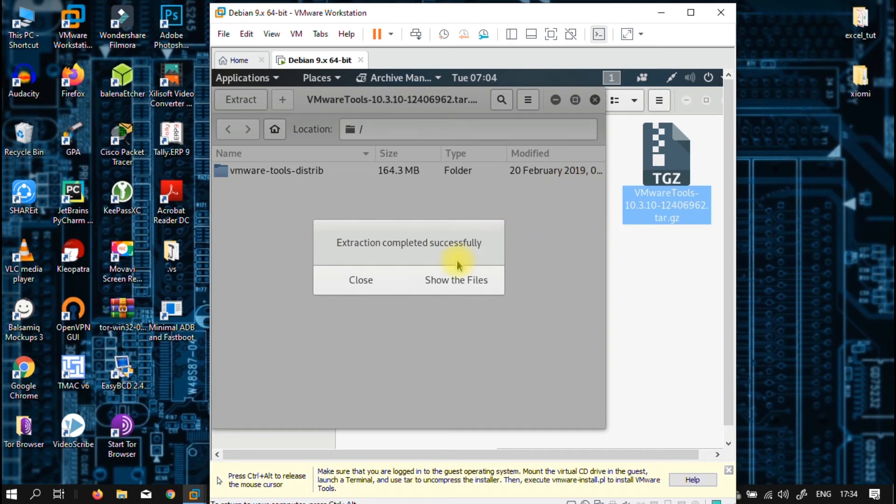
click(455, 286)
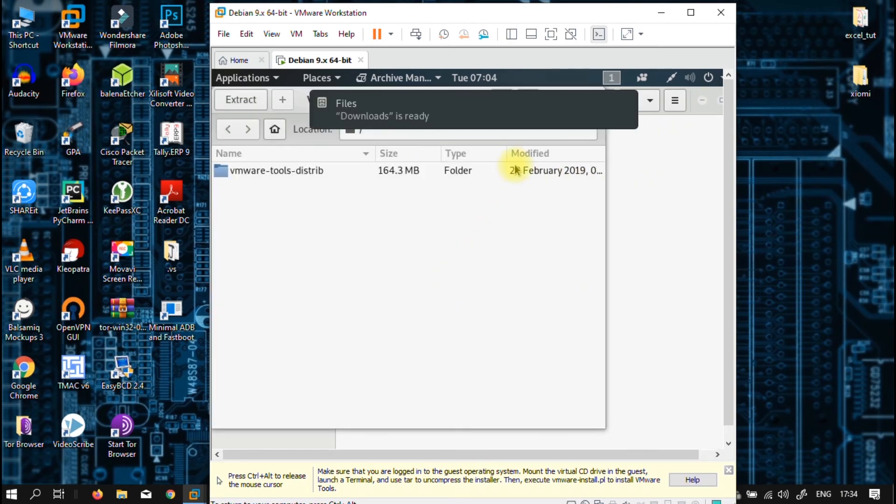
click(446, 119)
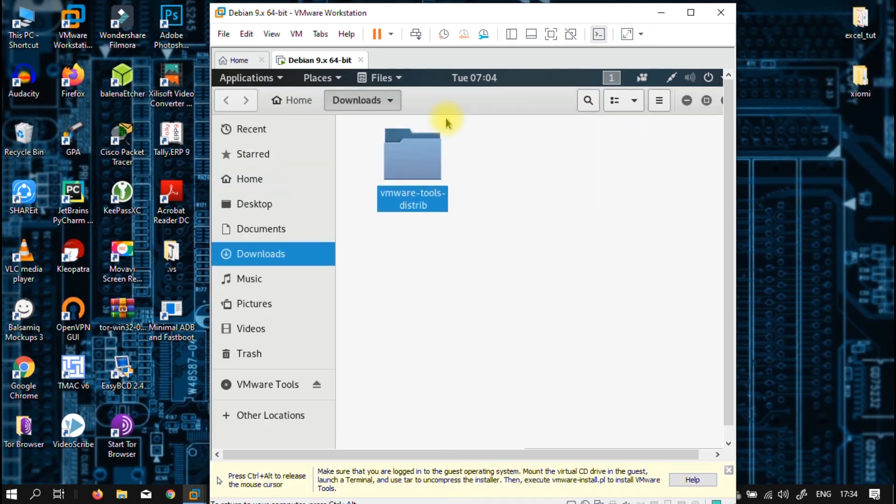
Open a terminal in the vmware-tools-distrib folder and list its files with ls
double_click(415, 187)
right_click(356, 196)
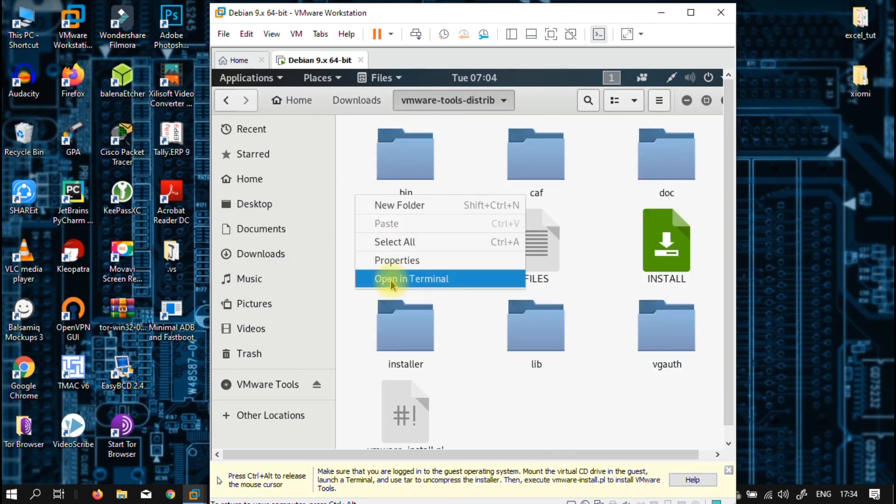
click(390, 282)
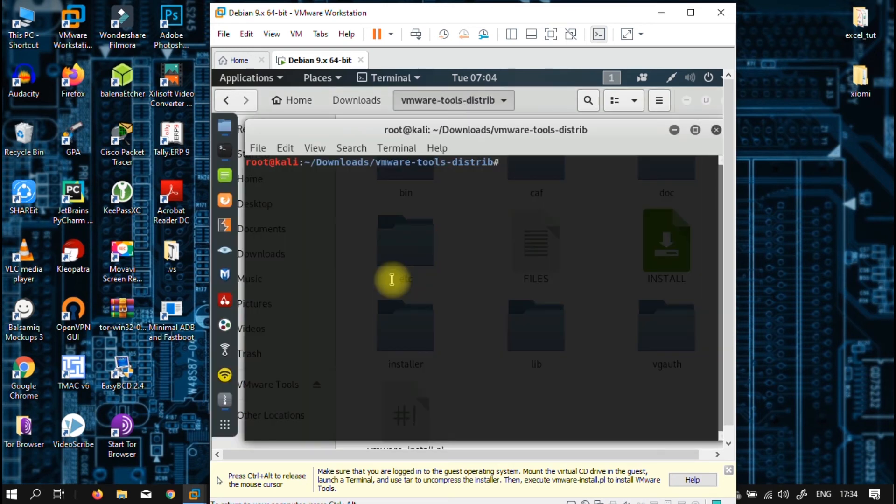
text(ls)
key(Return)
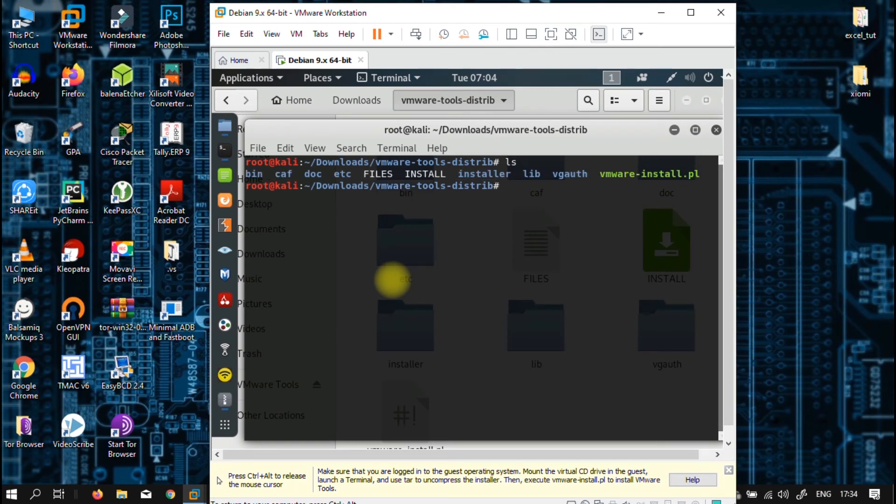
Run ./vmware-install.pl -d to install VMware Tools with default settings
text(./)
text(vmwar)
key(Tab)
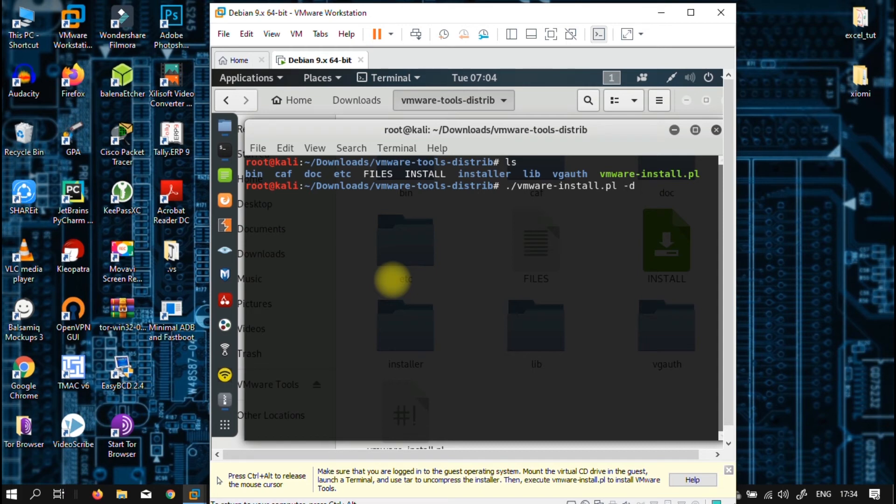
text(-d)
key(Return)
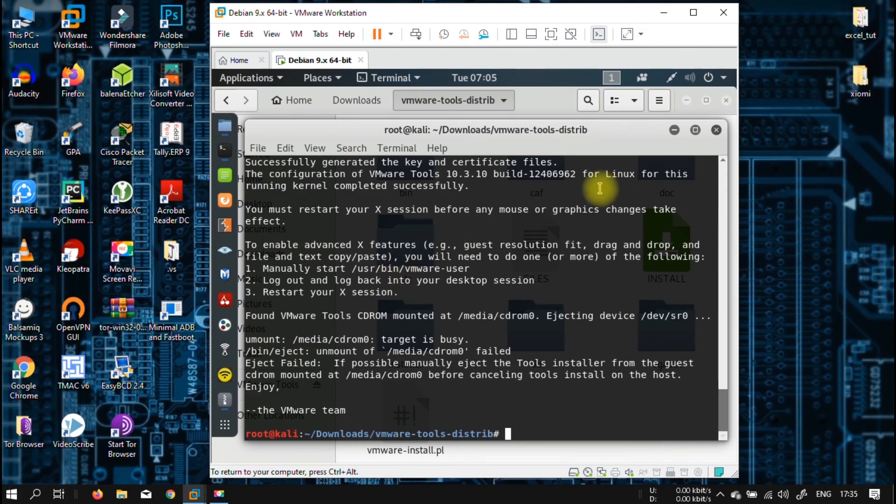
Show the Kali guest full screen and close the terminal, two Files windows and archive viewer
click(551, 34)
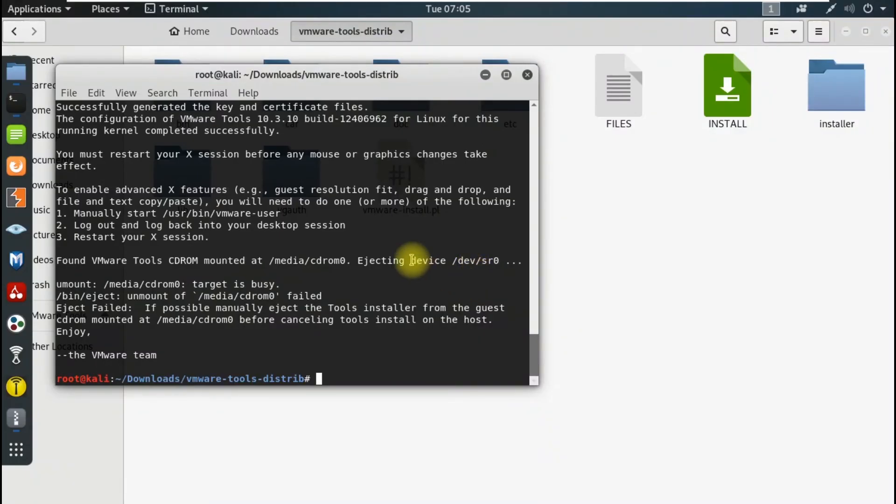
click(527, 76)
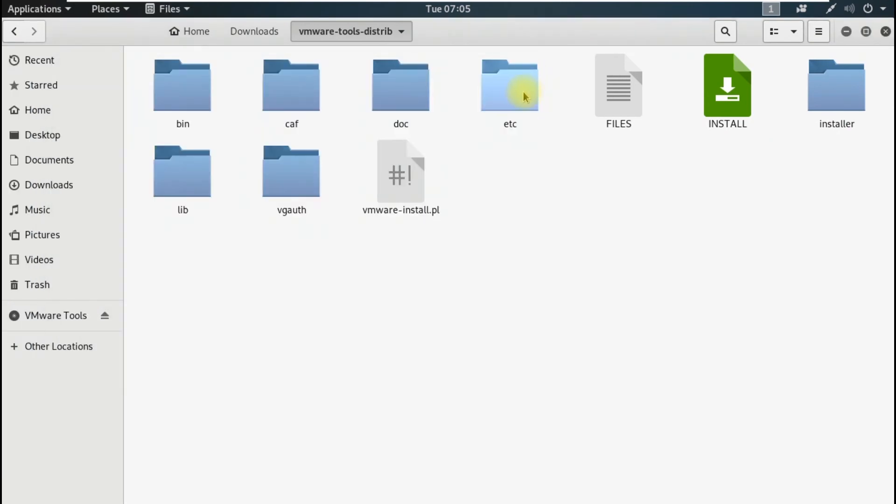
click(885, 31)
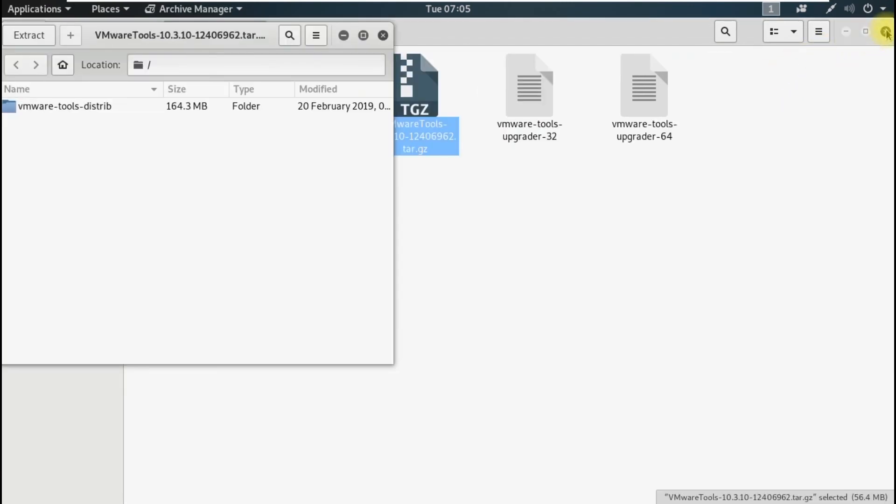
click(384, 36)
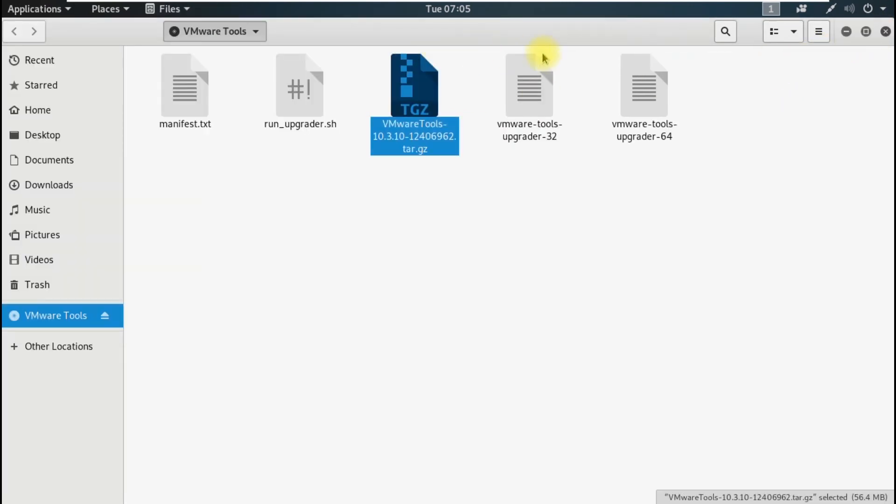
click(886, 31)
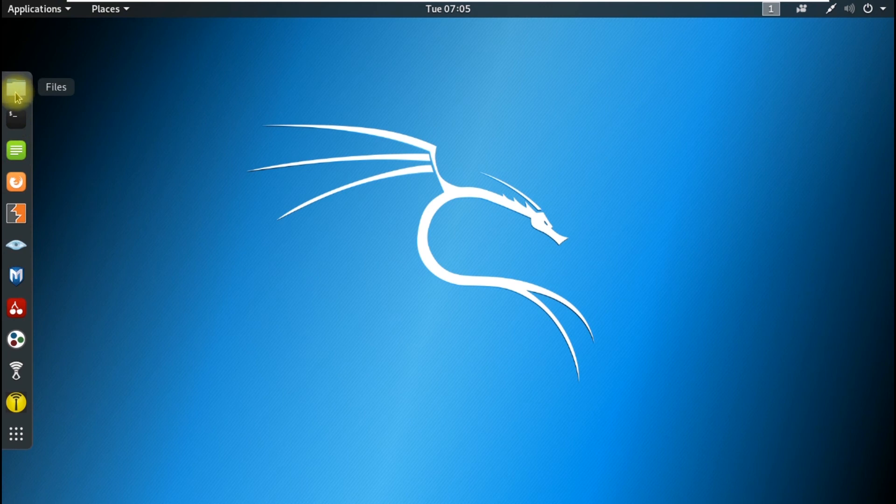
Search 'kali repository' in Firefox and open the kali.org Network Repositories documentation page
click(16, 181)
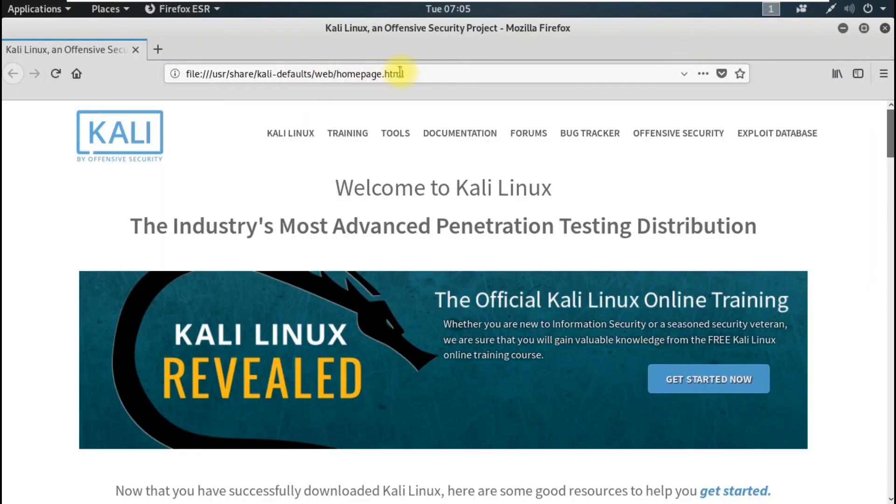
click(400, 73)
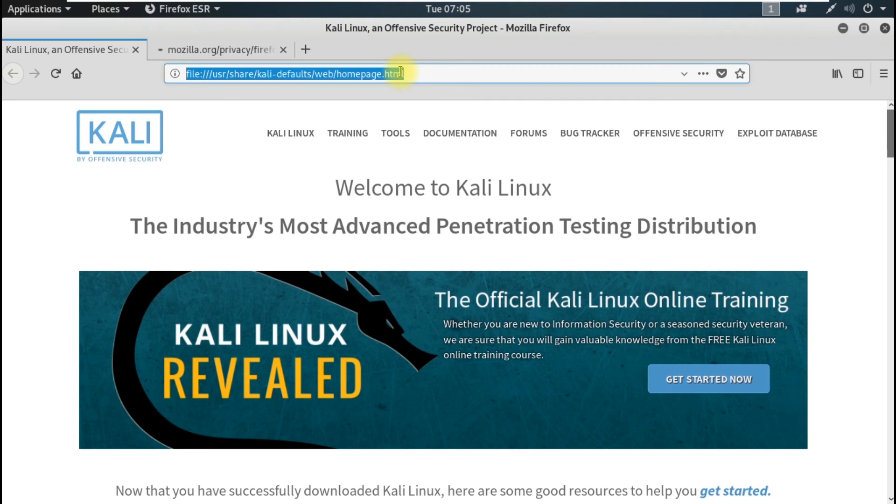
text(kali repository)
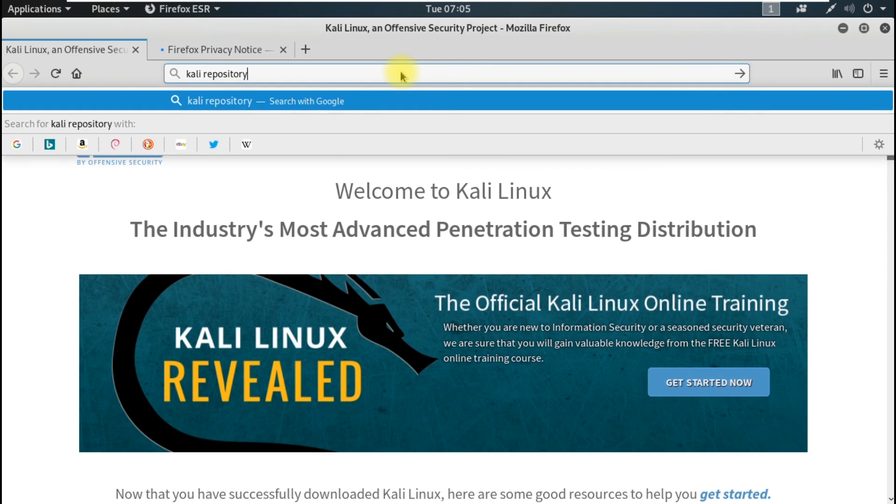
key(Return)
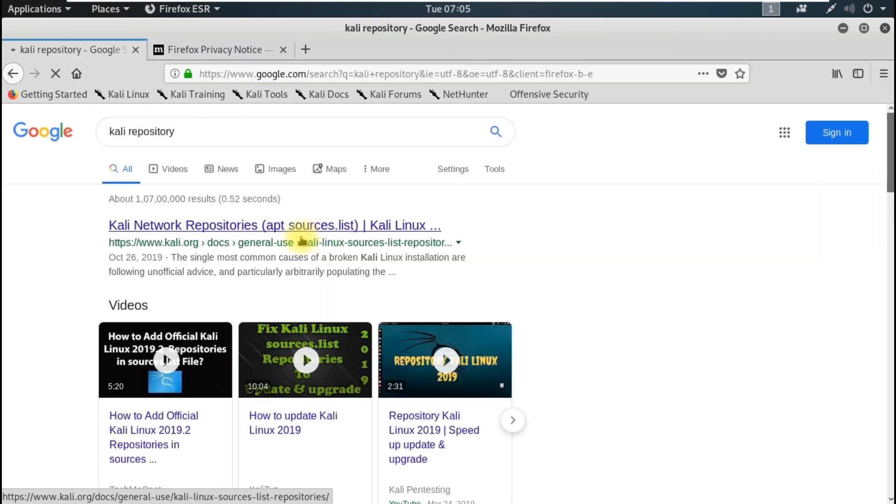
click(266, 229)
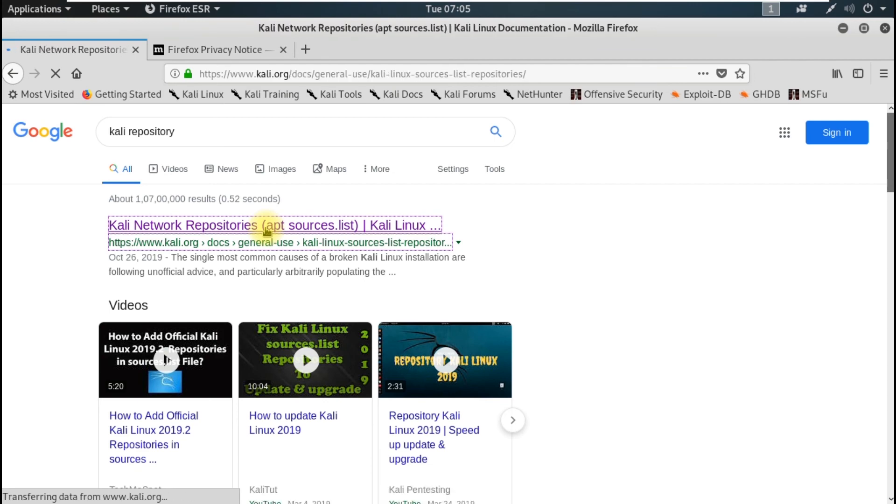
Copy the kali-rolling deb repository line from the page, then restore Firefox to a smaller window
scroll(406, 260, down, 3)
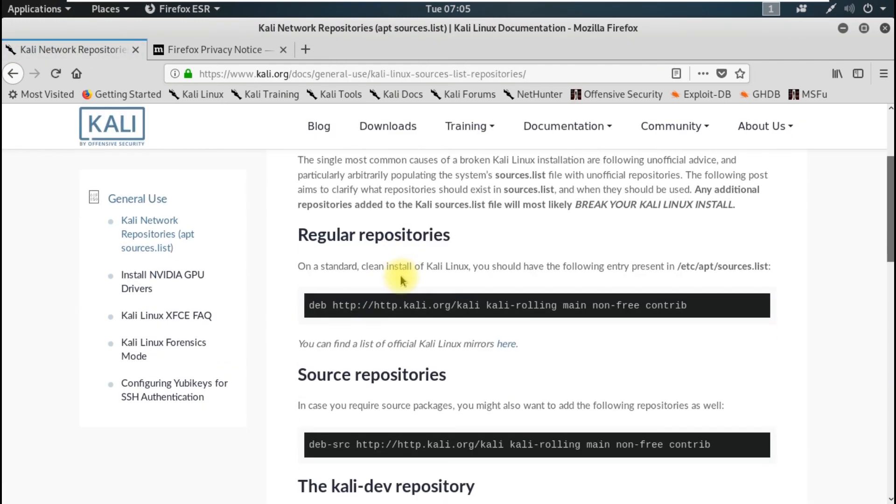
scroll(402, 280, down, 1)
drag(309, 268, 686, 269)
right_click(663, 270)
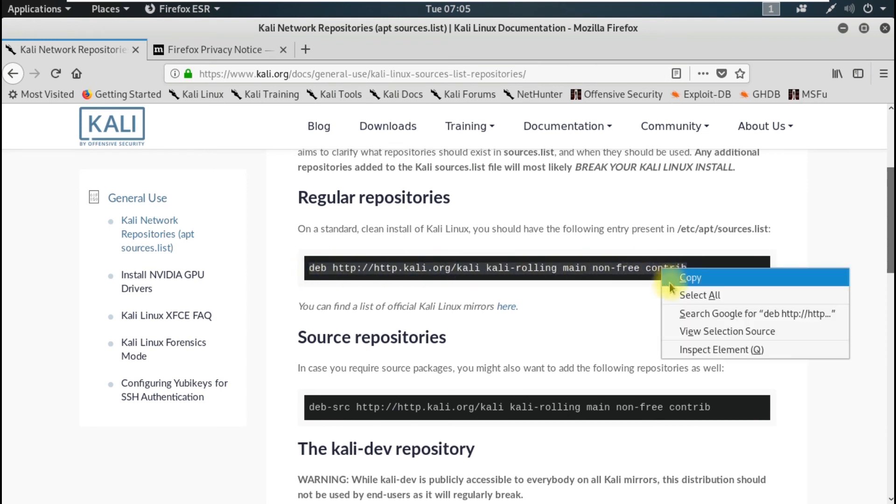
click(668, 280)
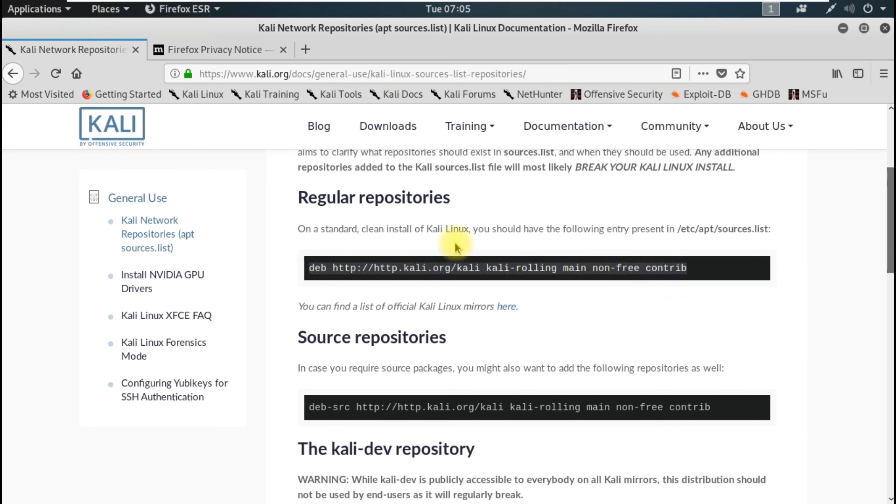
click(864, 29)
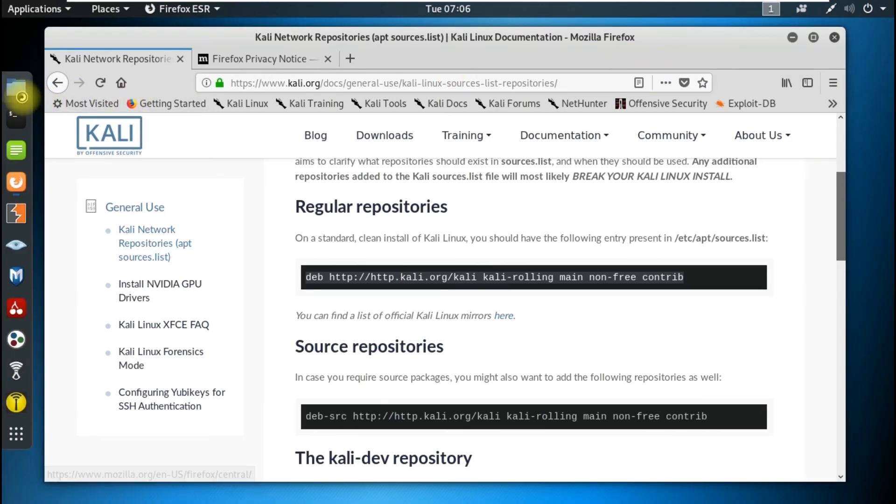
Browse in Files from Other Locations to the /etc/apt folder
click(21, 95)
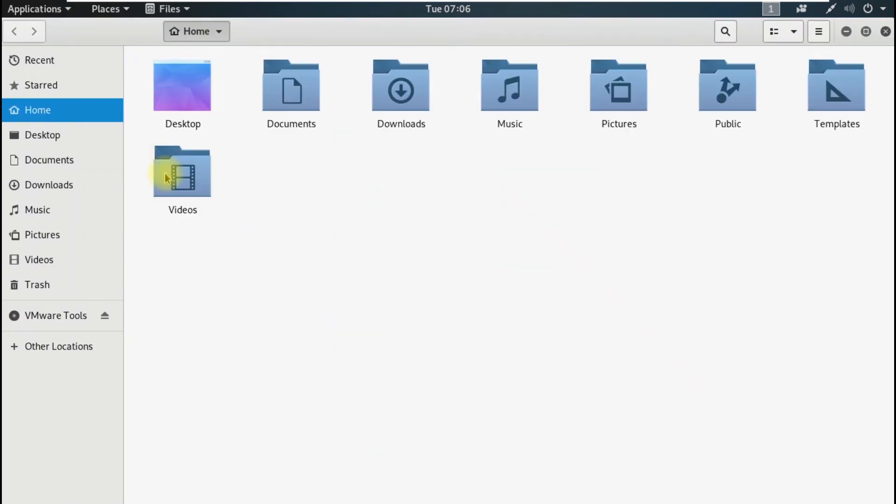
click(37, 347)
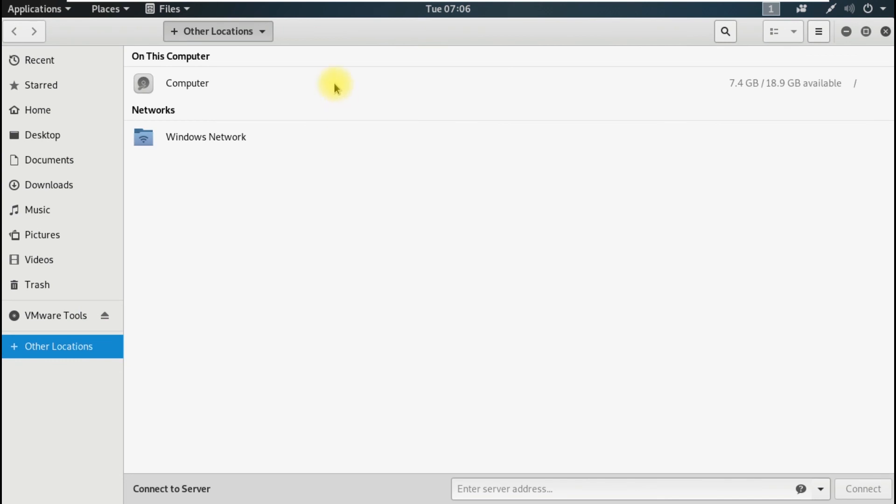
click(334, 85)
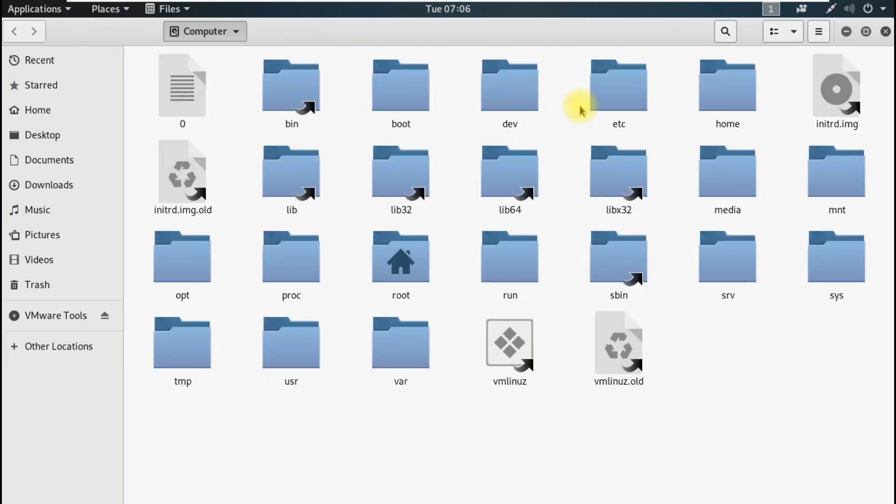
double_click(590, 111)
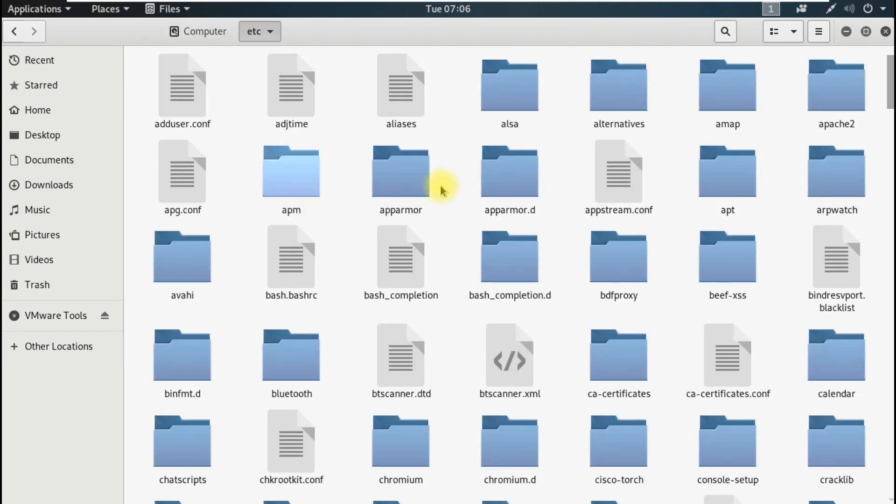
double_click(730, 175)
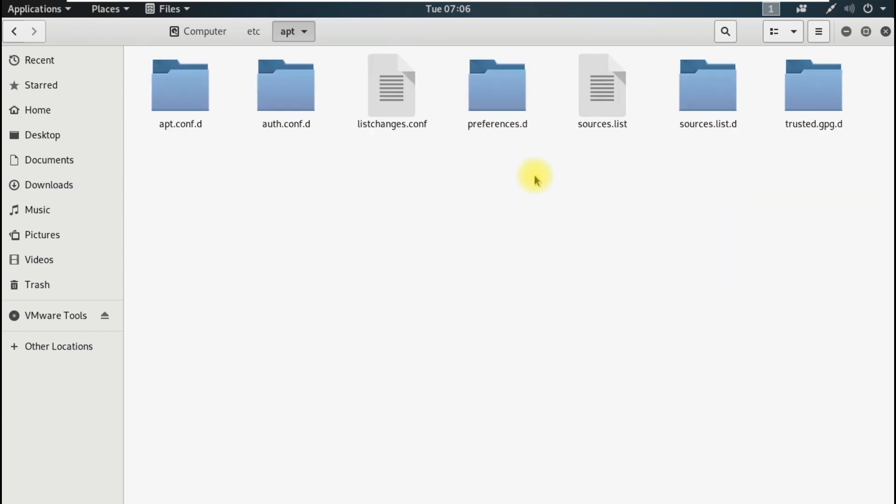
Open sources.list in Leafpad via Open With Other Application
click(604, 121)
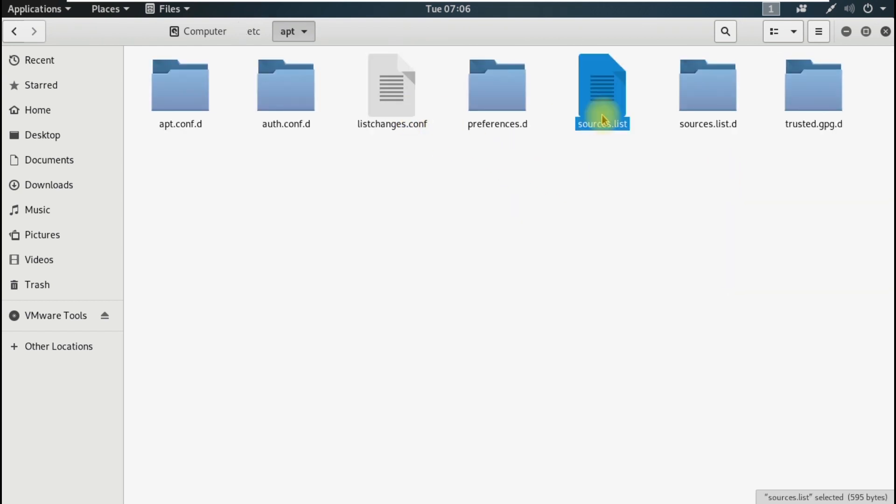
right_click(602, 112)
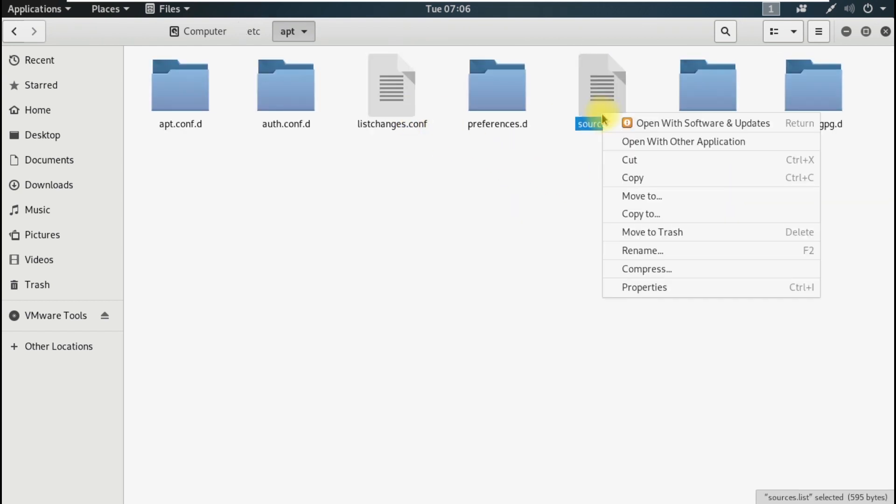
click(612, 141)
click(456, 357)
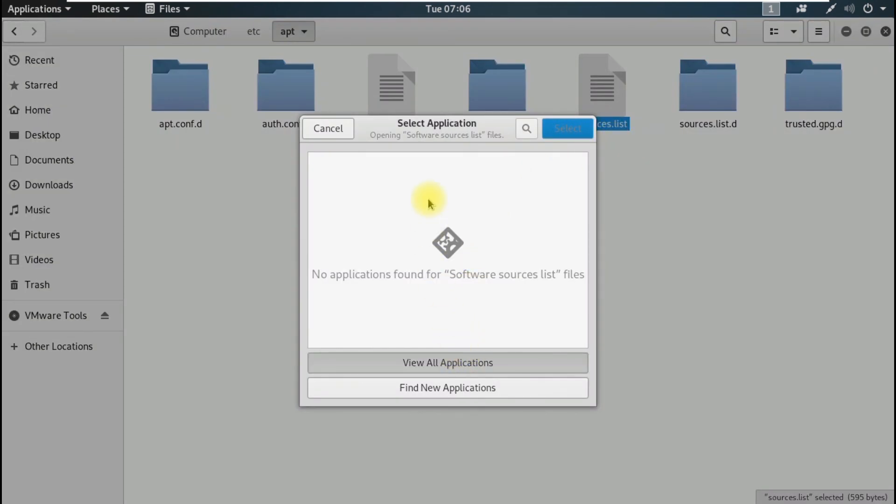
click(418, 208)
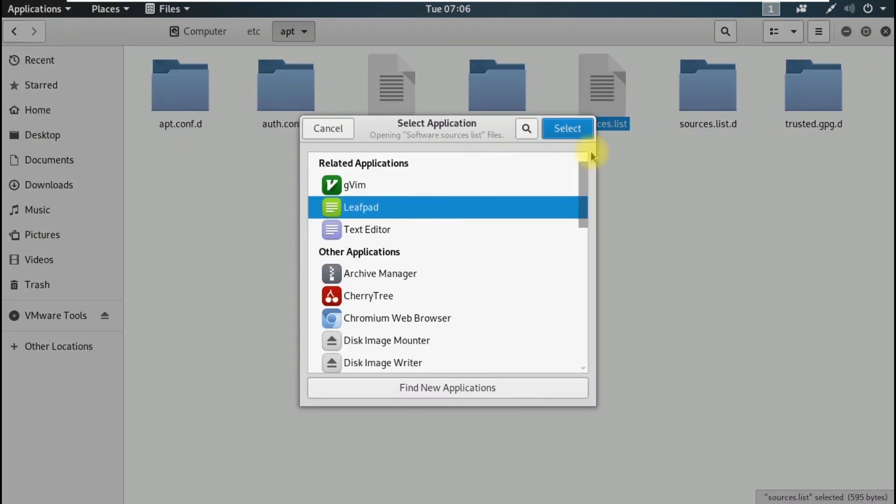
click(567, 128)
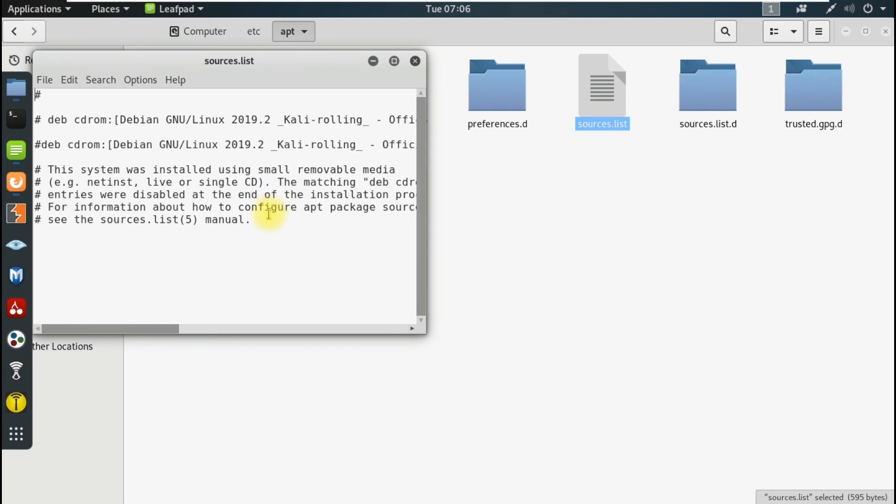
Clear sources.list and paste in the copied kali-rolling deb repository line
key(ctrl+a)
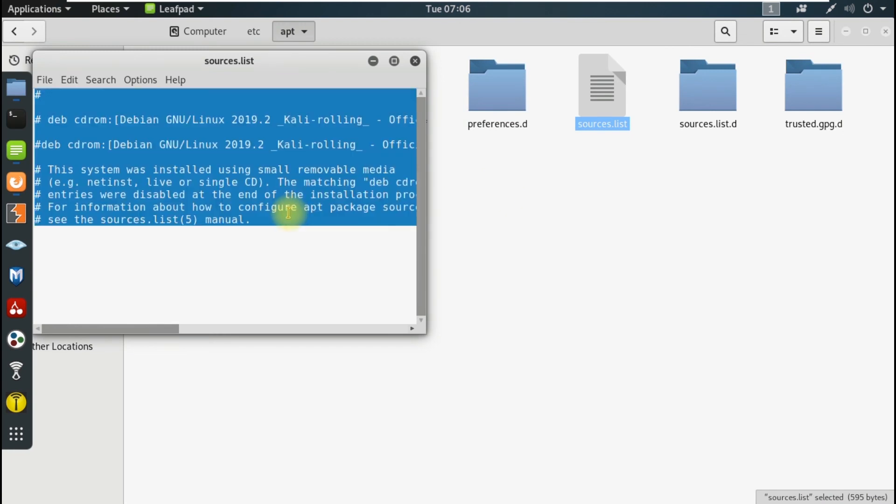
key(BackSpace)
right_click(208, 136)
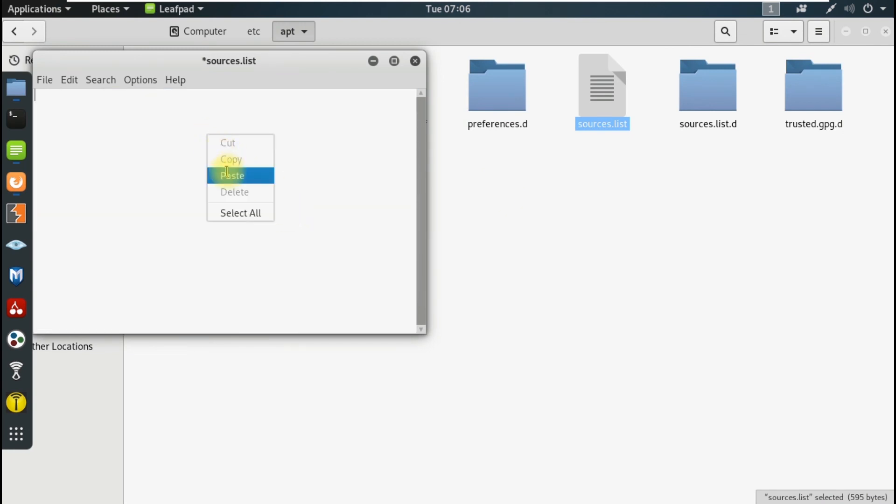
click(232, 175)
Copy the deb-src line from Firefox, paste it on a second line, and save sources.list
click(17, 182)
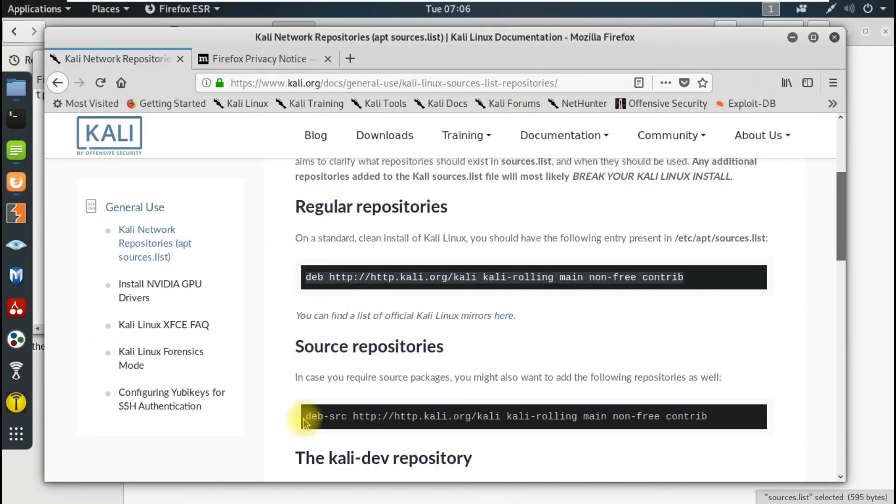
drag(303, 421, 710, 421)
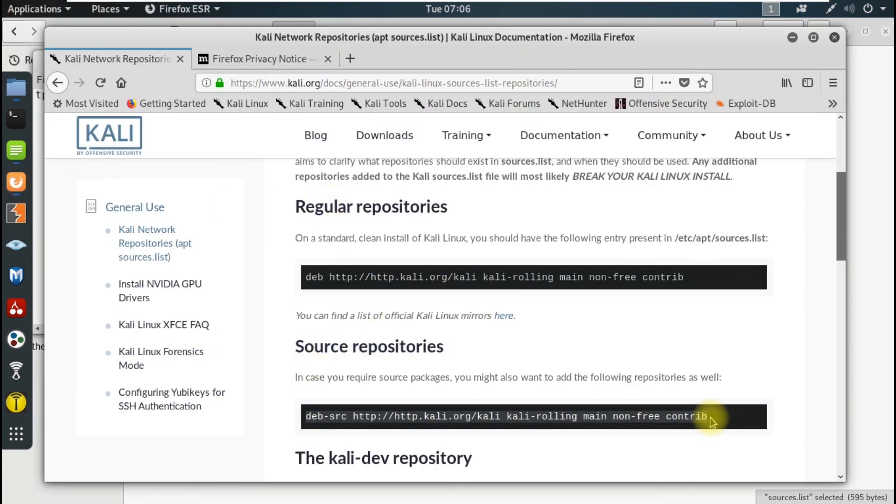
right_click(687, 415)
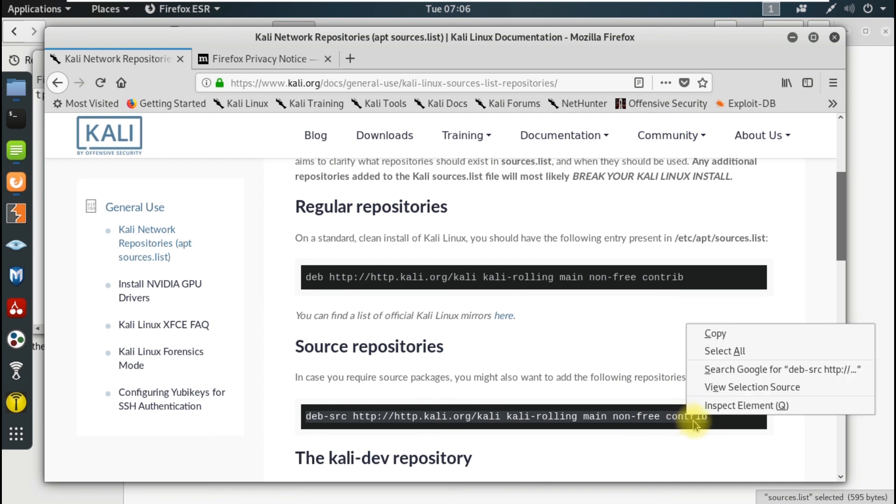
click(708, 337)
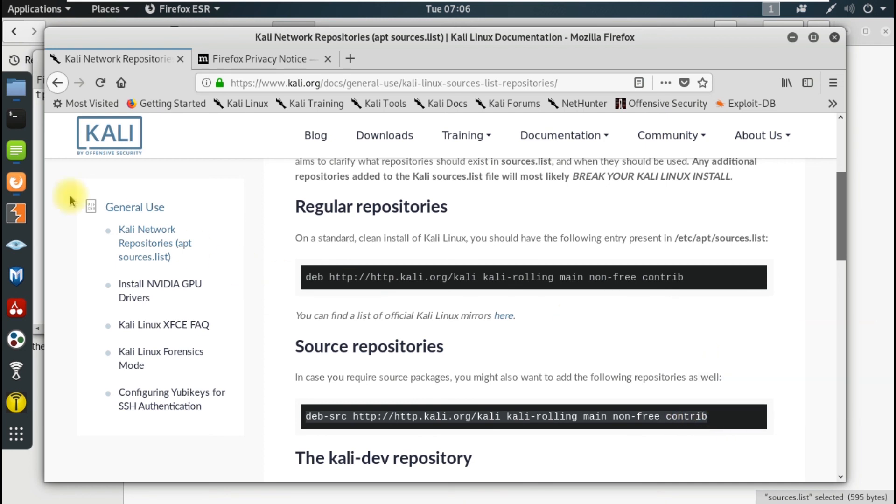
click(16, 150)
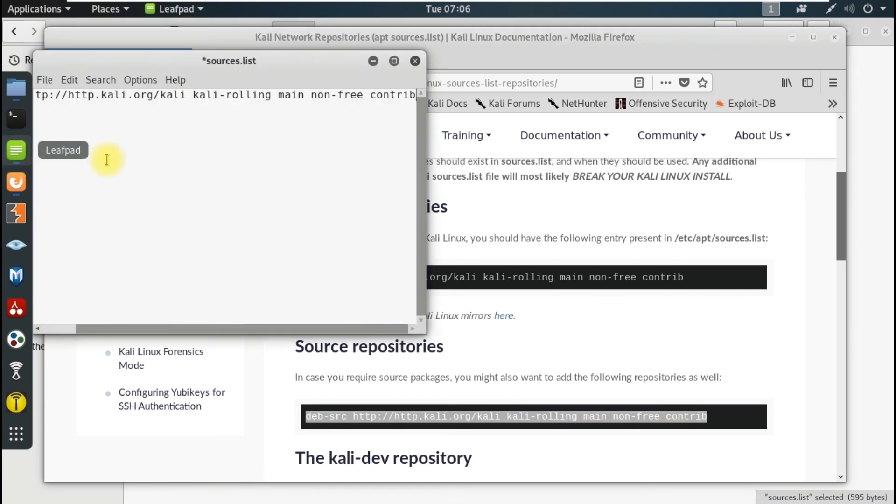
key(Return)
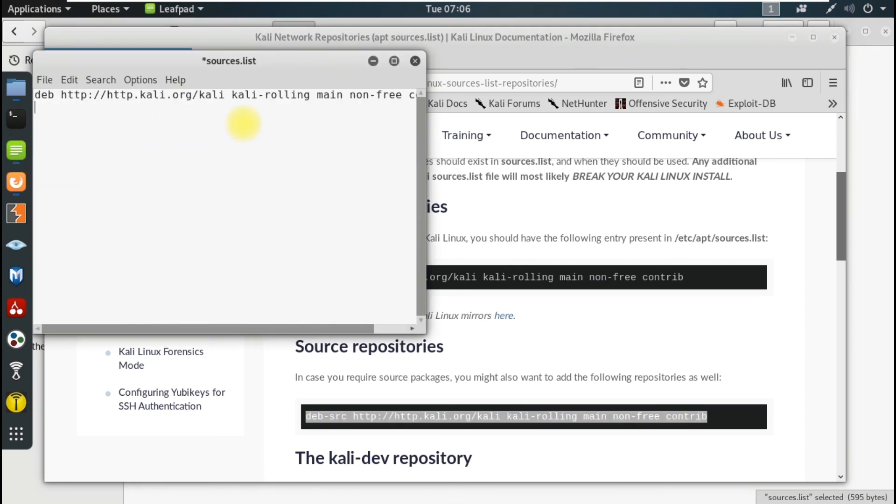
key(ctrl+v)
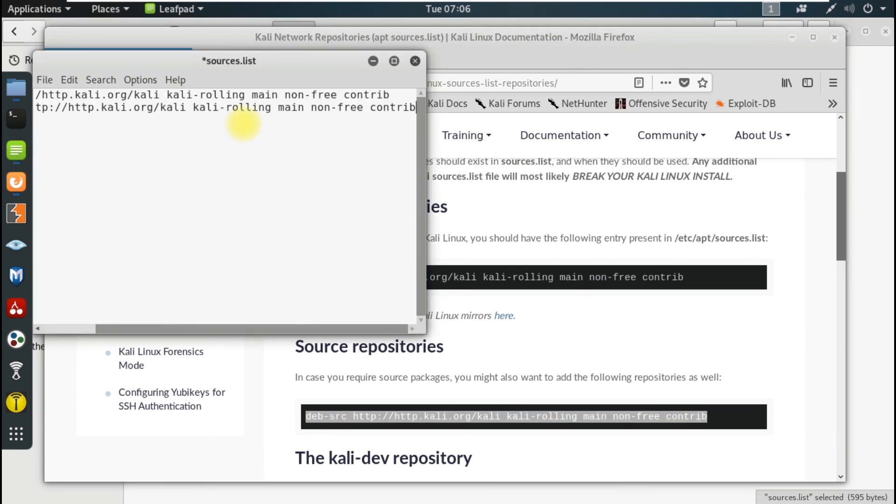
click(43, 79)
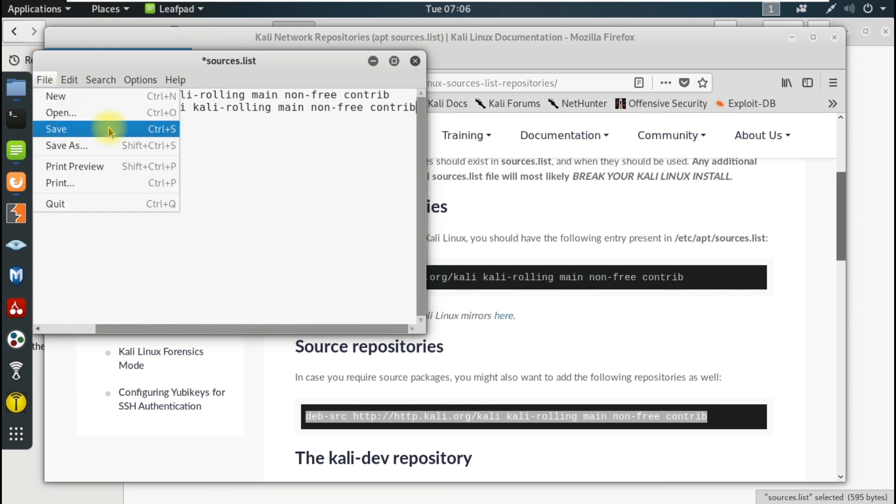
click(165, 127)
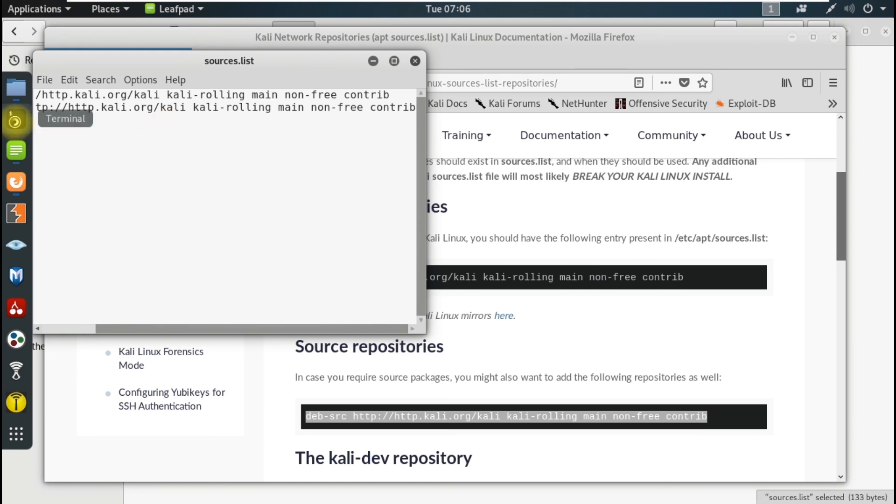
Run apt update in a new terminal, then stop it with Ctrl+C
click(16, 122)
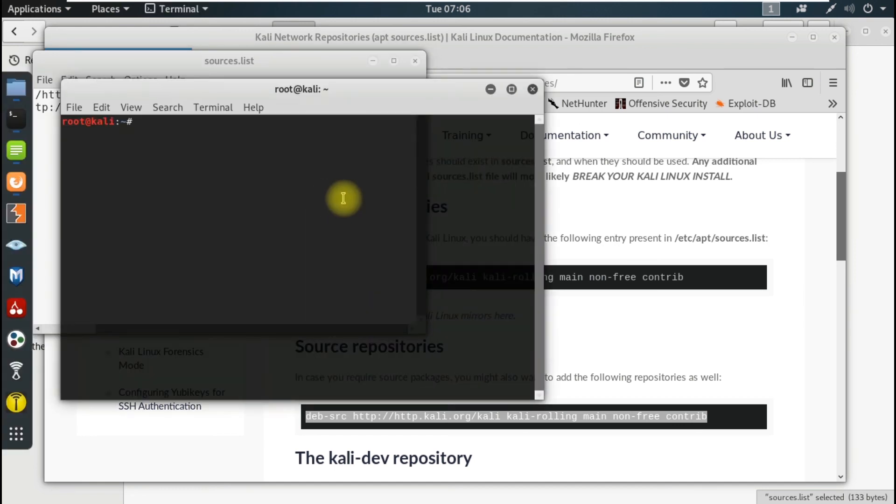
text(apt up)
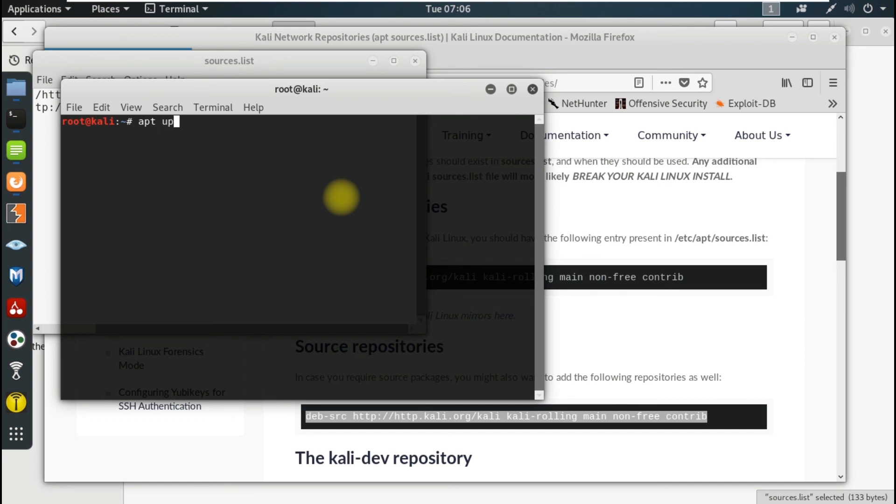
text(date)
key(Return)
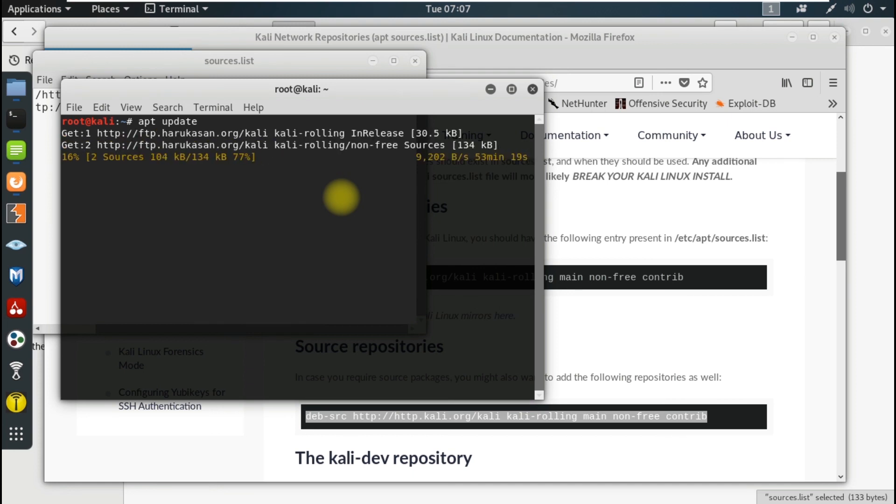
key(ctrl+c)
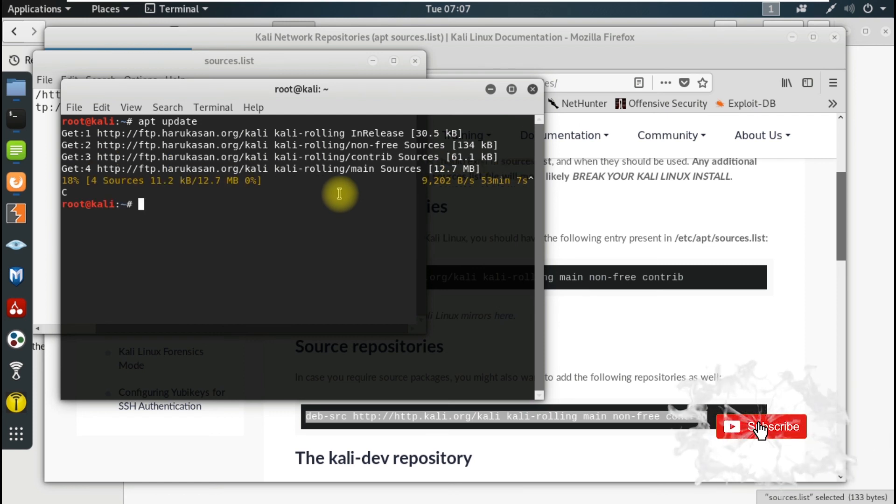
Close the terminal, the Leafpad editor and the Firefox window
drag(397, 93, 458, 104)
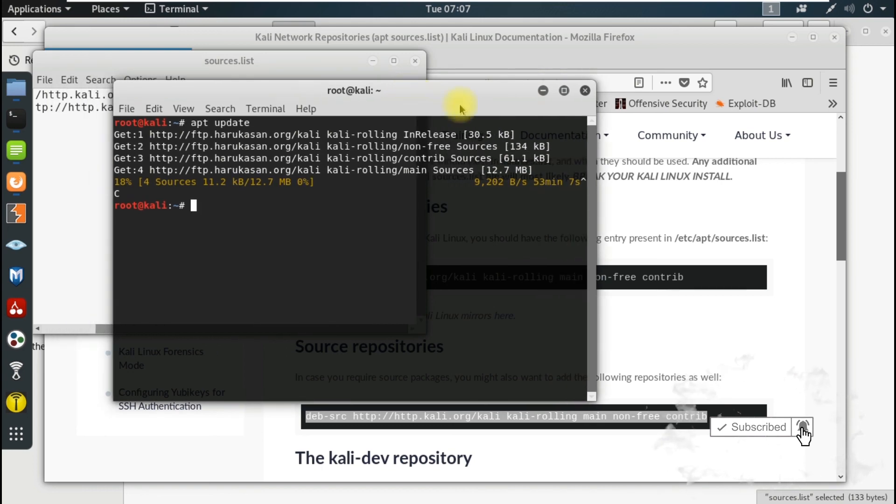
click(582, 94)
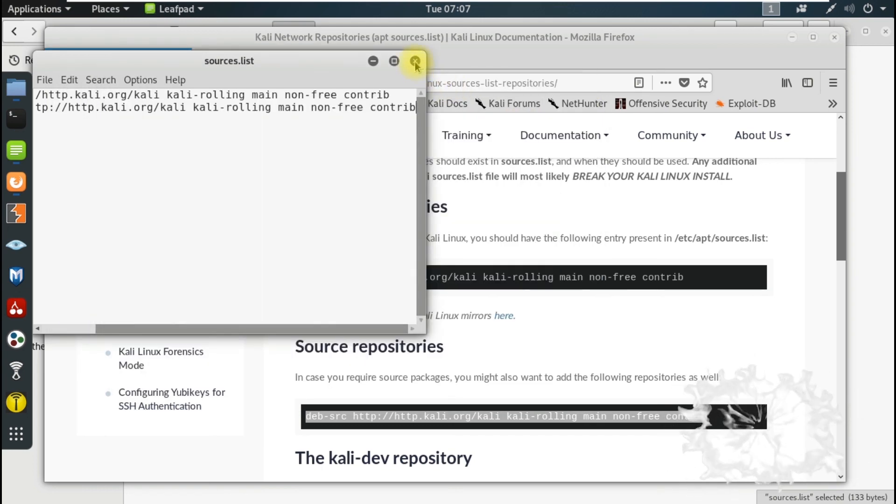
click(415, 61)
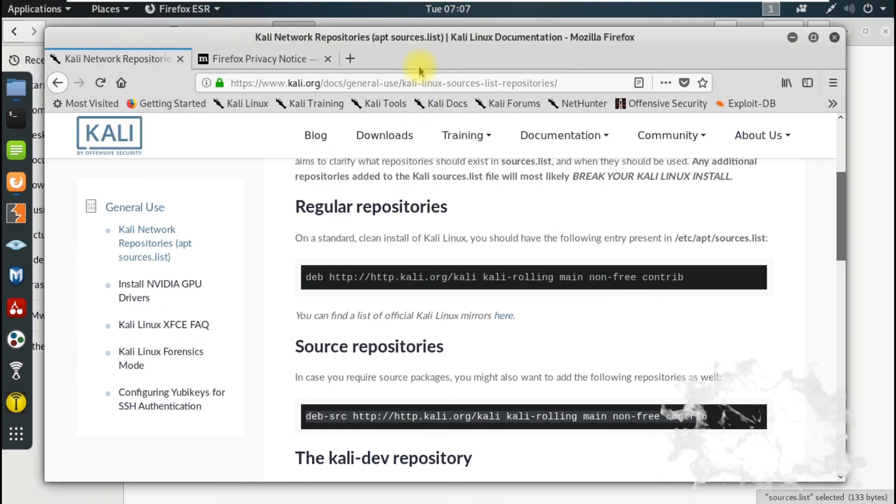
click(833, 41)
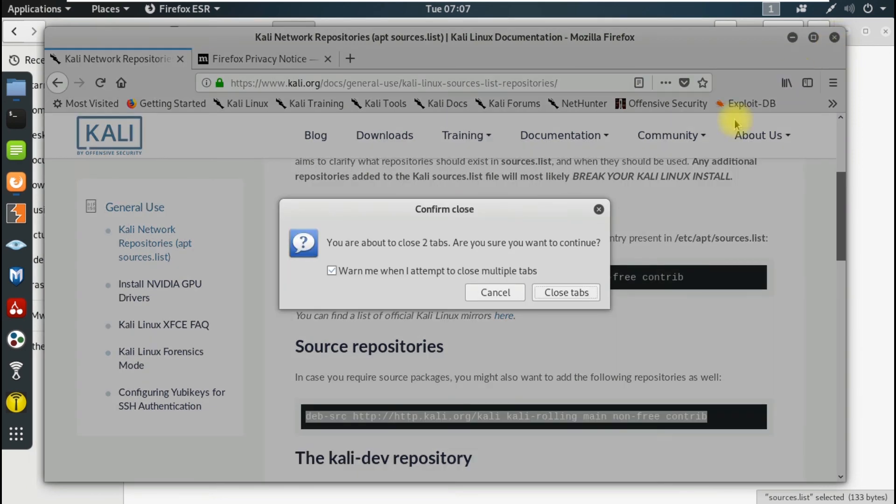